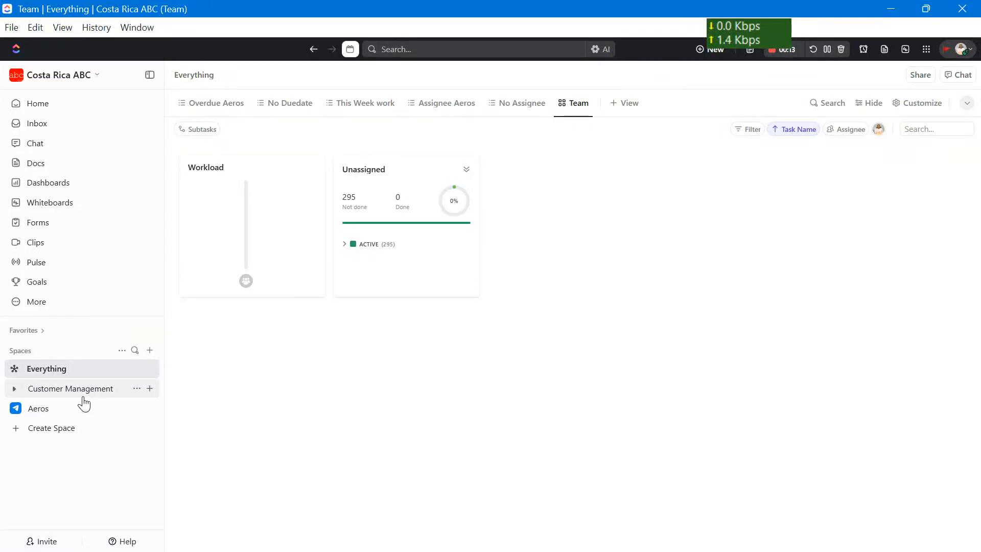
Look over the customer lists in the Customer Management space and the Monthly and Annual lists in the Aeros space.
left_click(14, 391)
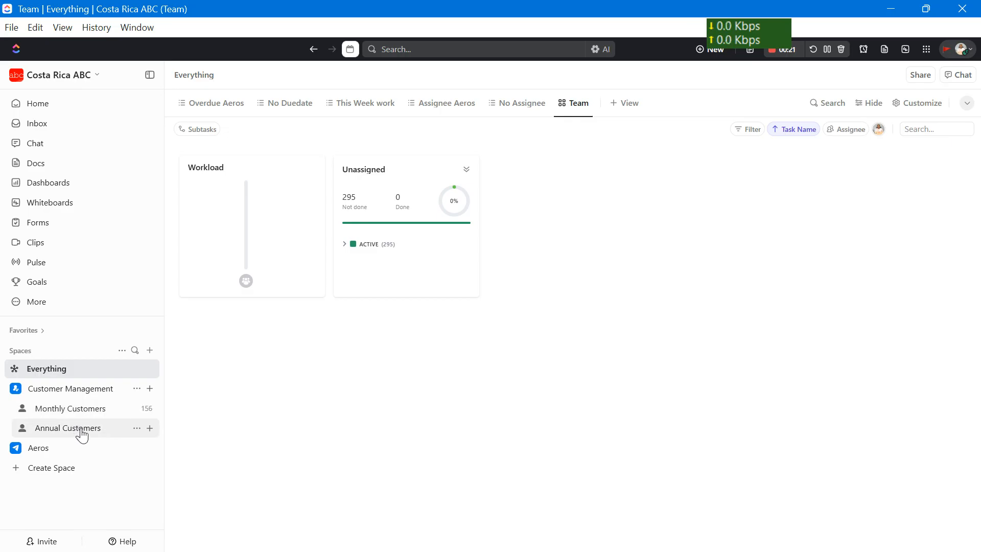
left_click(15, 392)
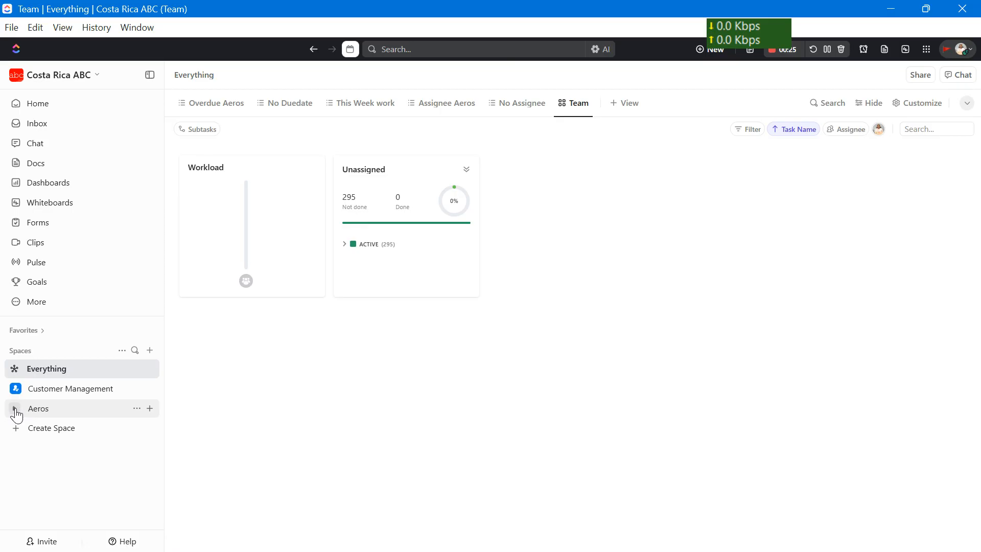
left_click(16, 409)
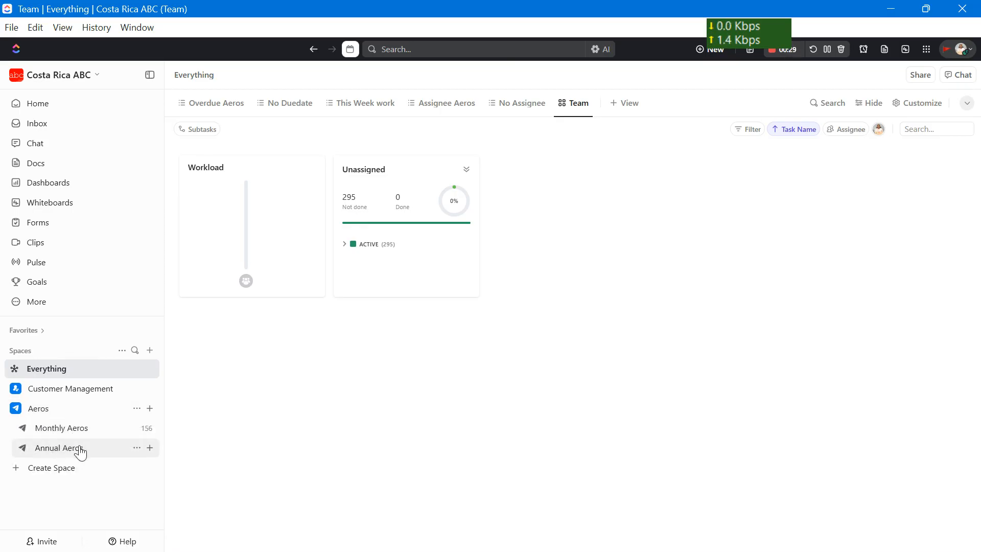
left_click(12, 414)
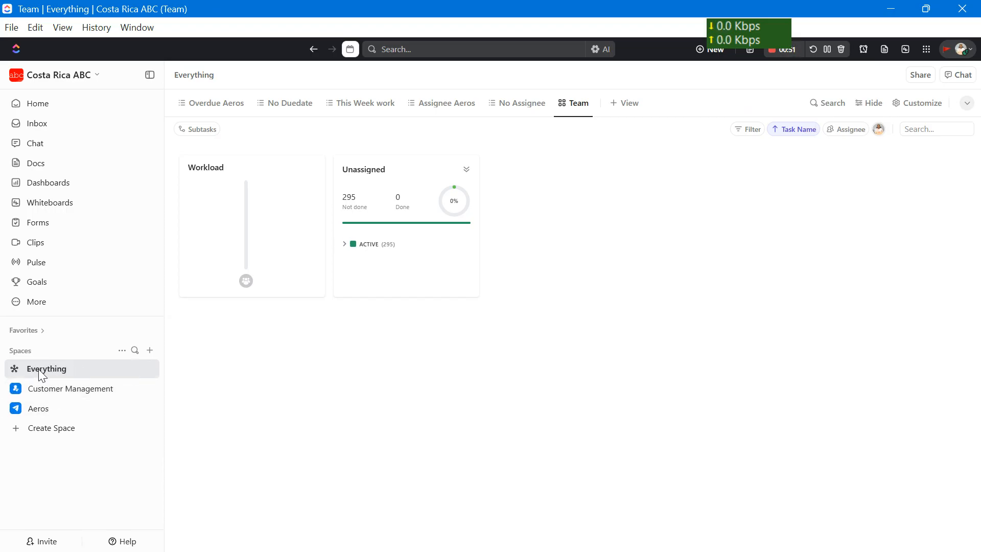
Review the unassigned active tasks in the Team view of Everything, collapsing the group when done.
left_click(57, 368)
left_click(344, 247)
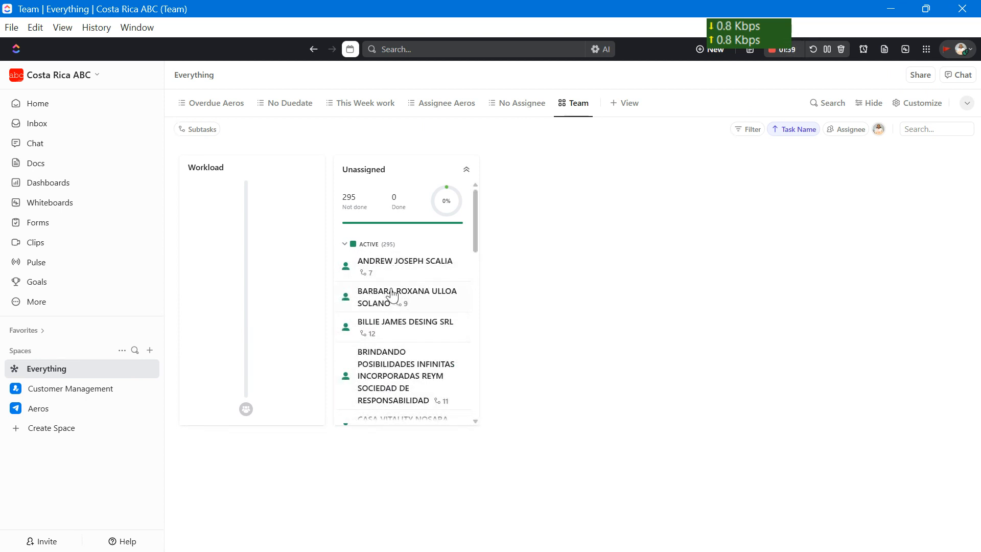
left_click(345, 247)
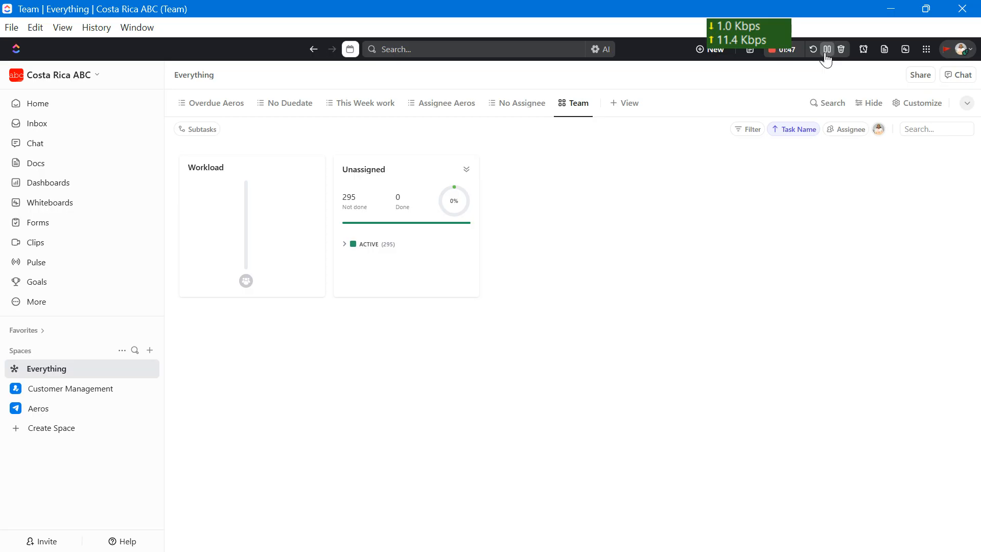
Examine the unassigned overdue tasks with their due dates and hats in the Overdue Aeros view.
left_click(227, 109)
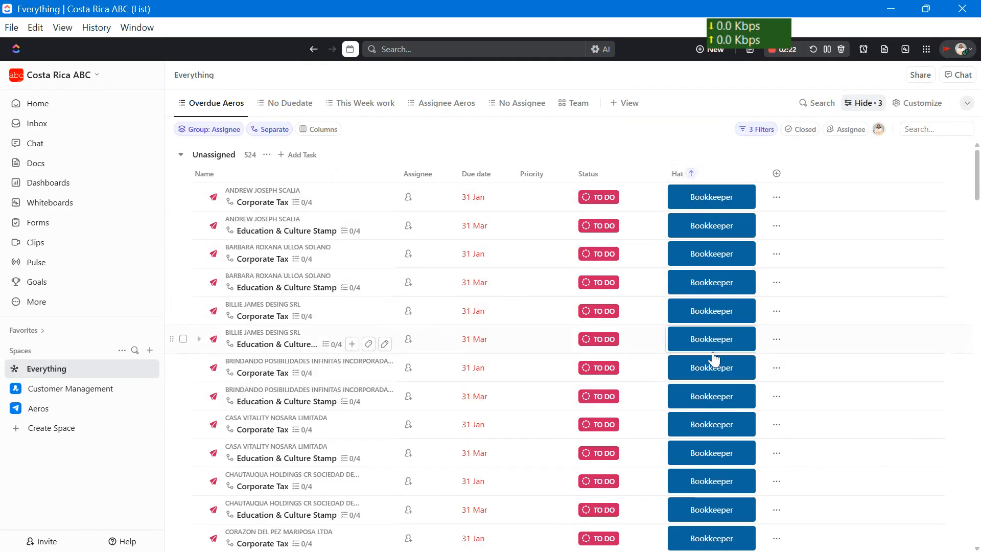
scroll(713, 359, "down", 8)
scroll(714, 360, "up", 8)
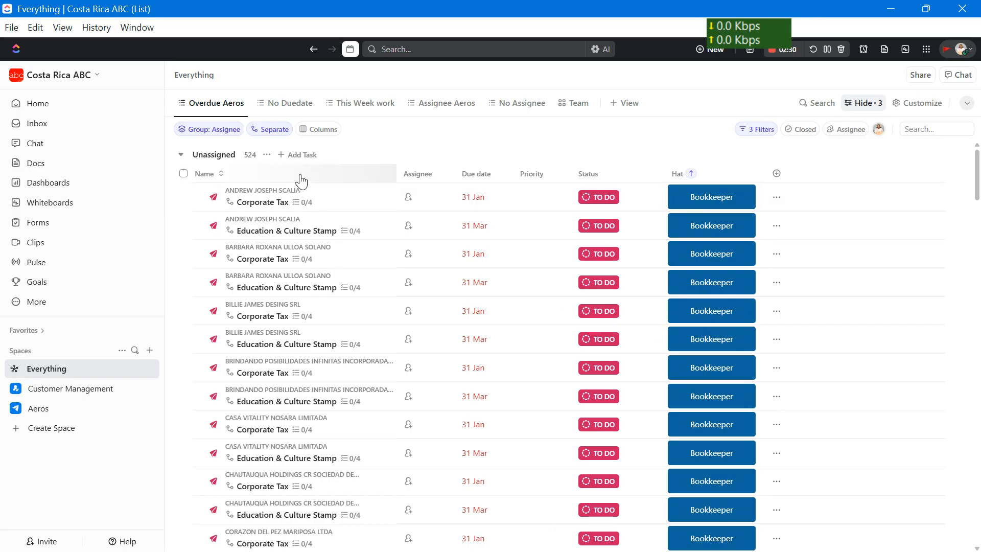
Show the No Duedate view with the Payroll Clerk group collapsed and the Accountant group expanded.
left_click(288, 105)
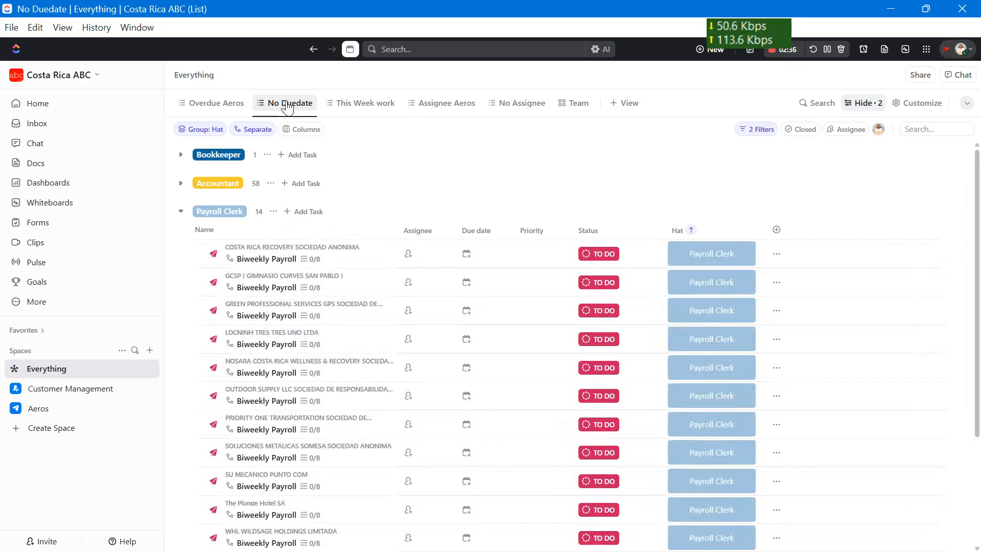
left_click(181, 211)
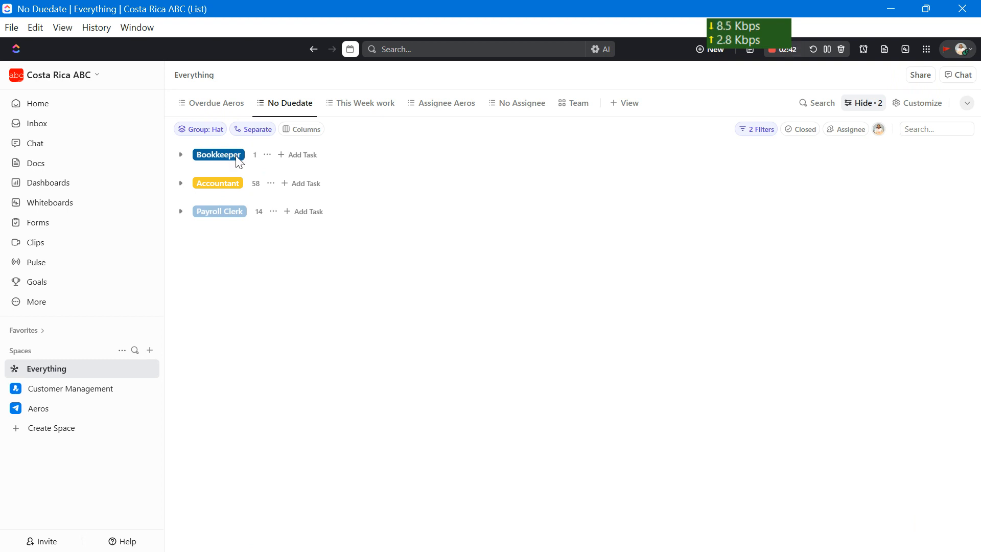
left_click(179, 188)
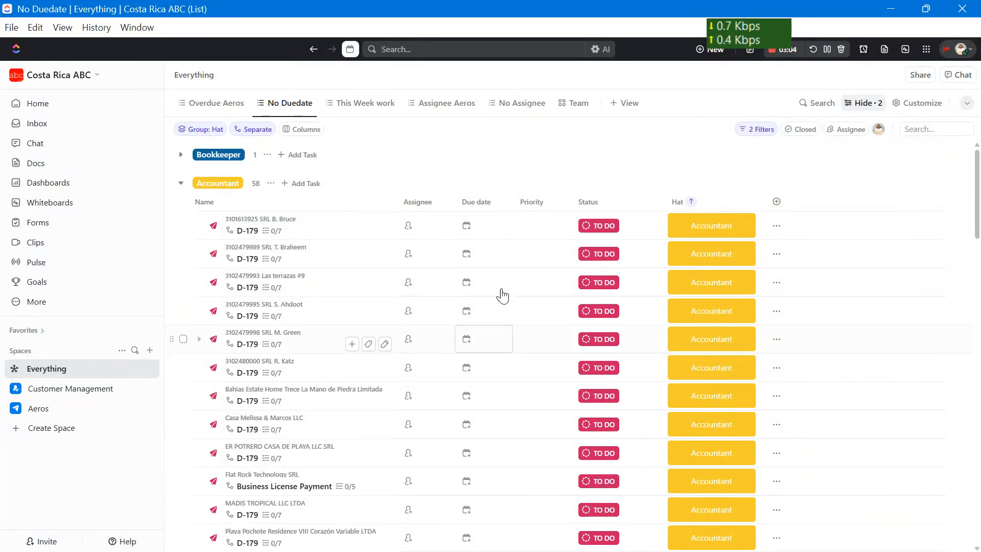
Review the unassigned tasks in the This Week work view, collapsing and re-expanding the group.
left_click(361, 105)
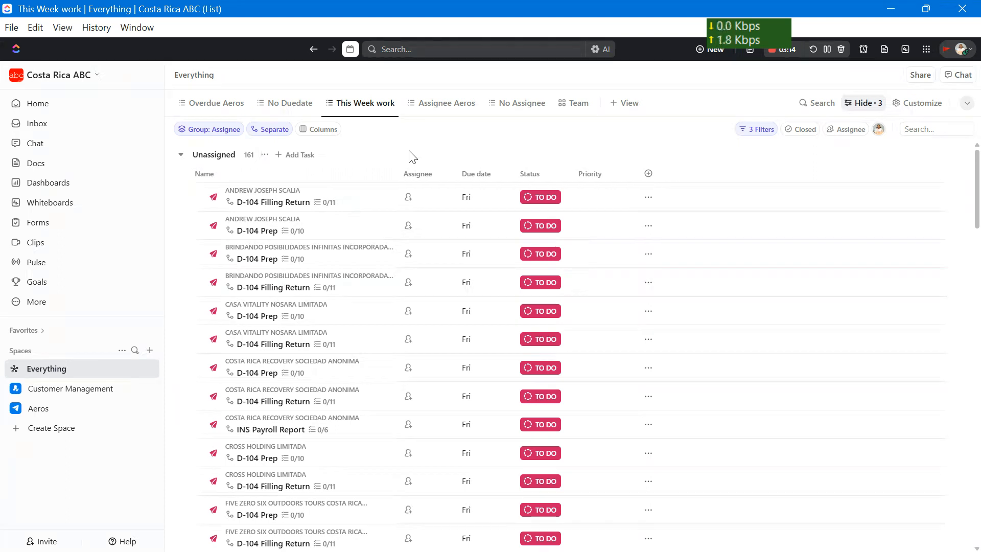
left_click(179, 158)
left_click(180, 160)
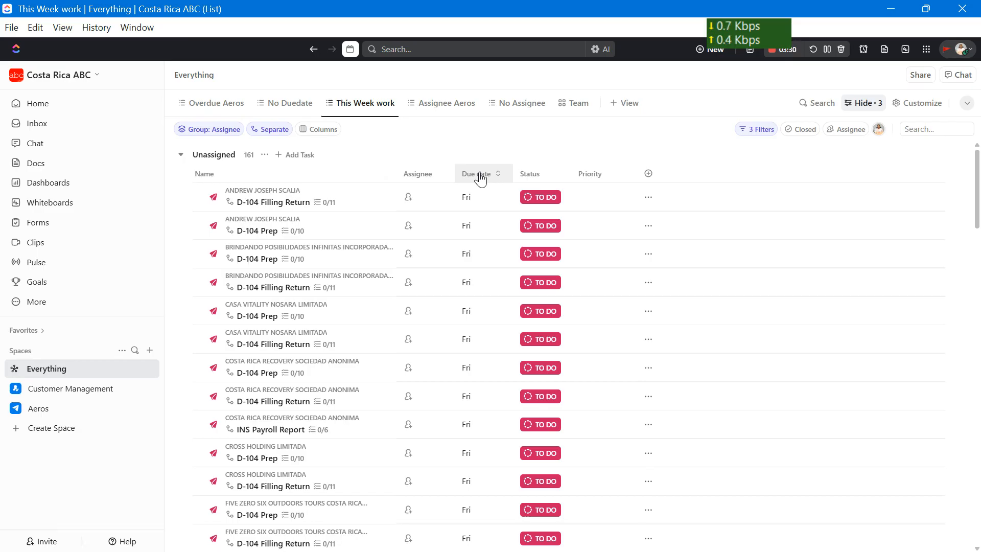
Inspect the Assignee Aeros view and the hat groups of the No Assignee view, leaving Bookkeeper expanded.
left_click(447, 106)
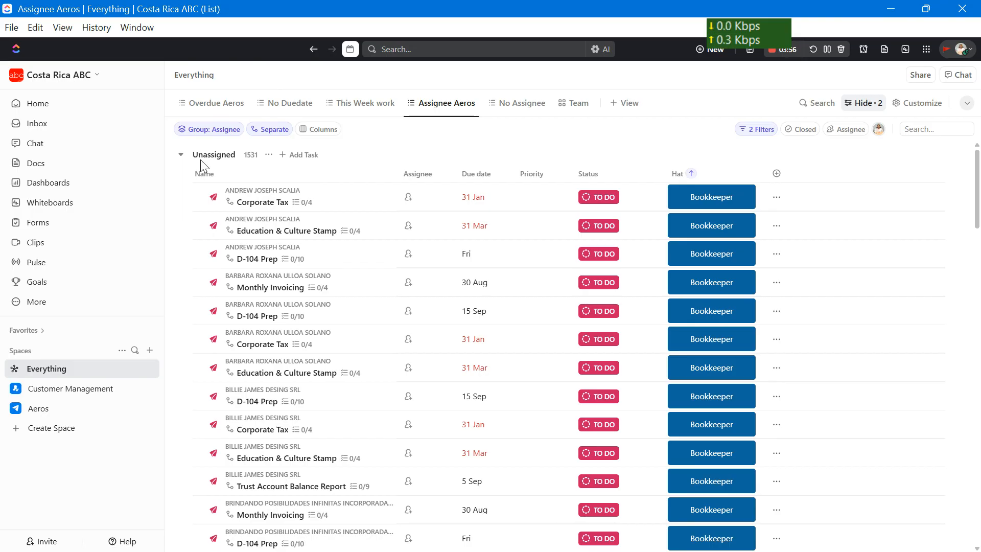
left_click(513, 106)
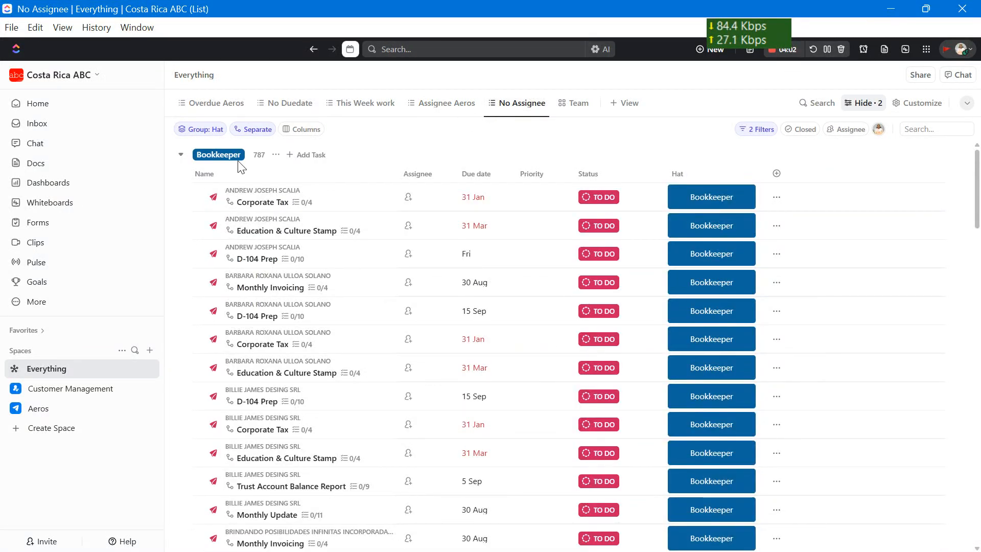
left_click(181, 155)
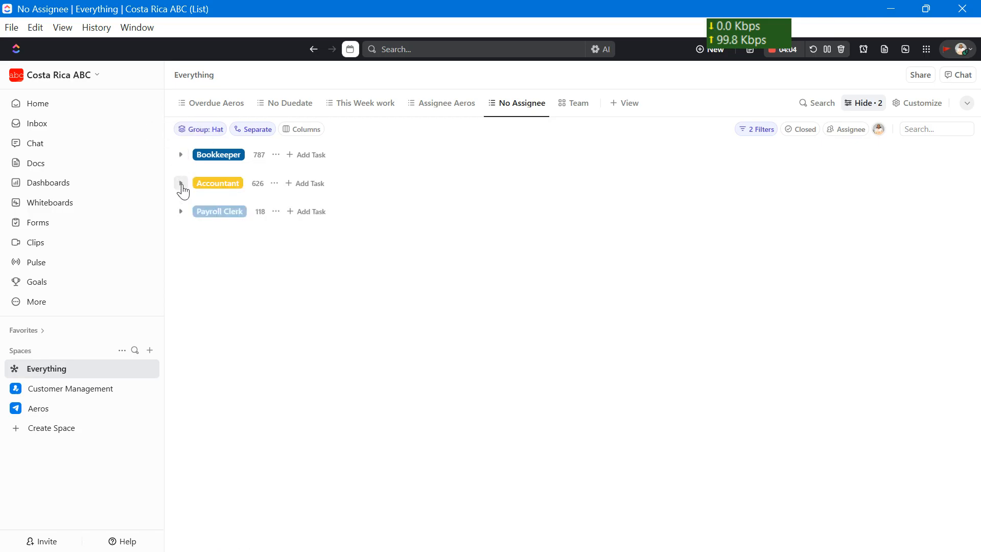
left_click(180, 155)
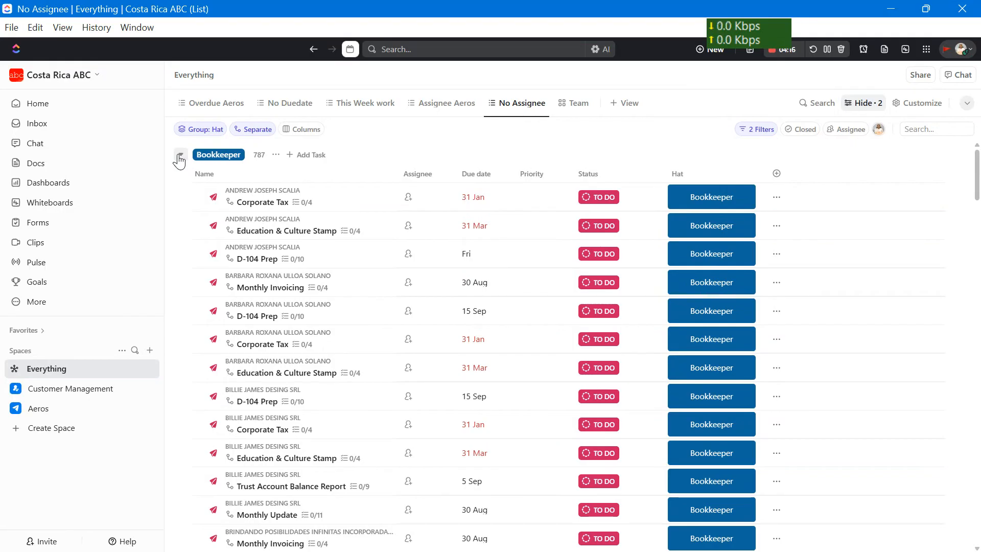
Compare the Overdue Aeros view with the No Duedate view, finishing on No Duedate.
left_click(223, 107)
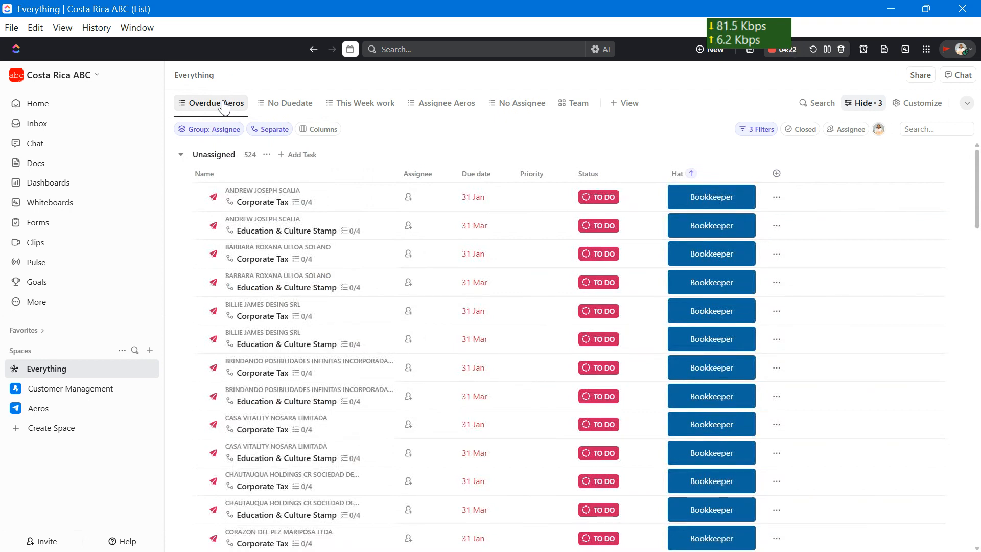
left_click(277, 106)
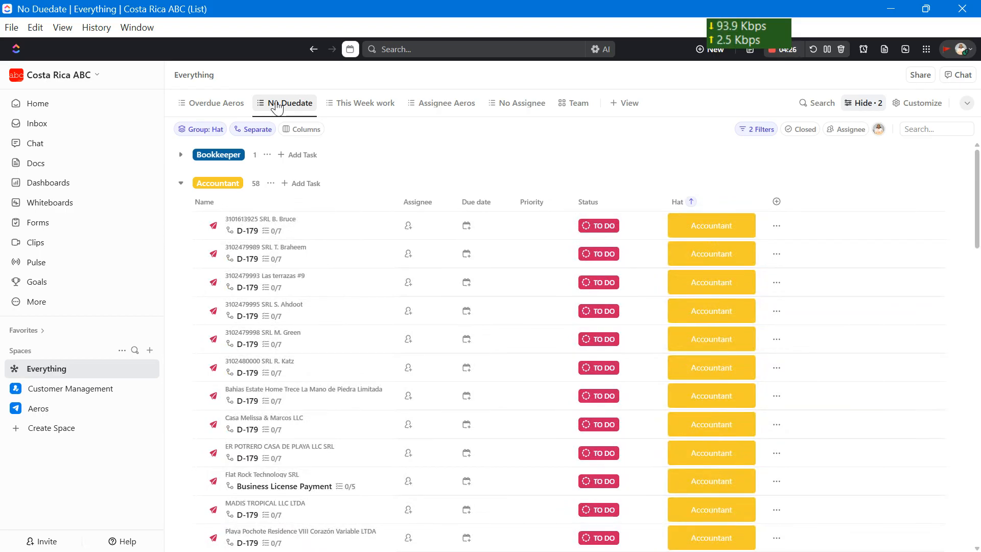
left_click(227, 107)
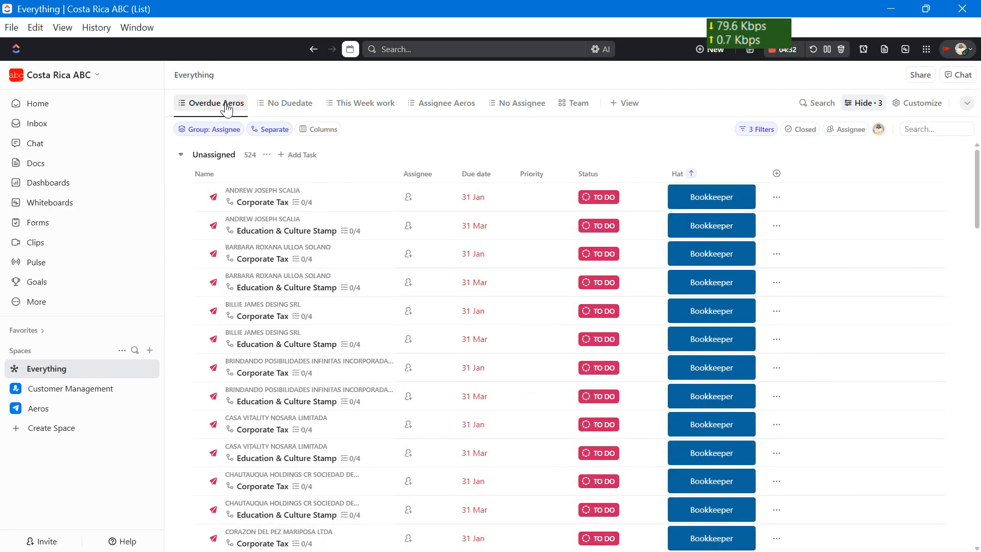
left_click(280, 108)
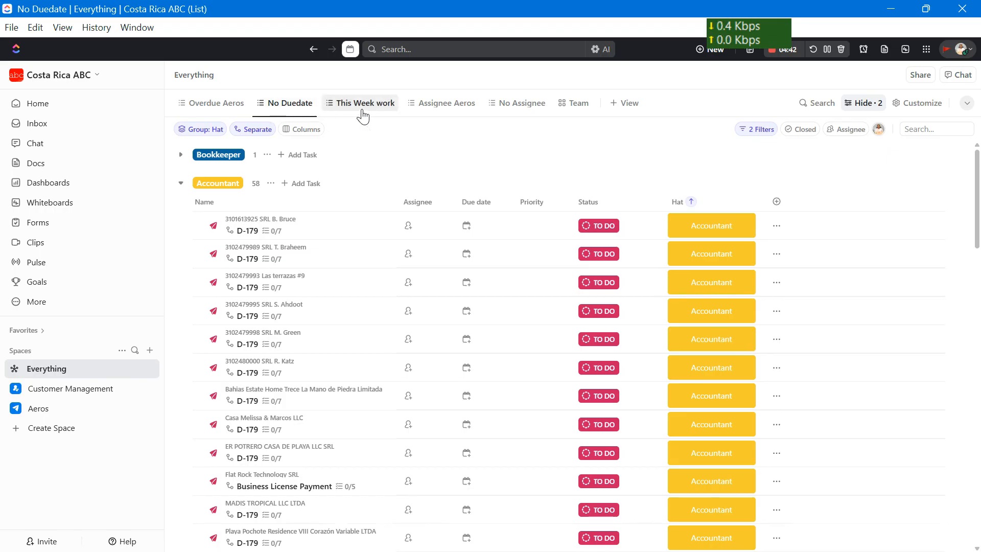
Revisit the Assignee Aeros view and the No Assignee hat groups, finishing on the This Week work view.
left_click(433, 112)
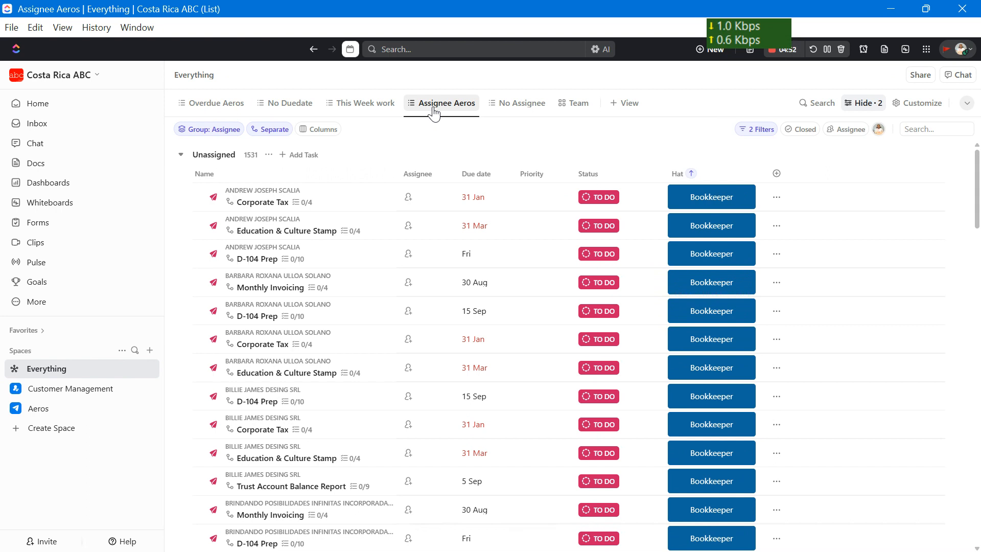
left_click(517, 105)
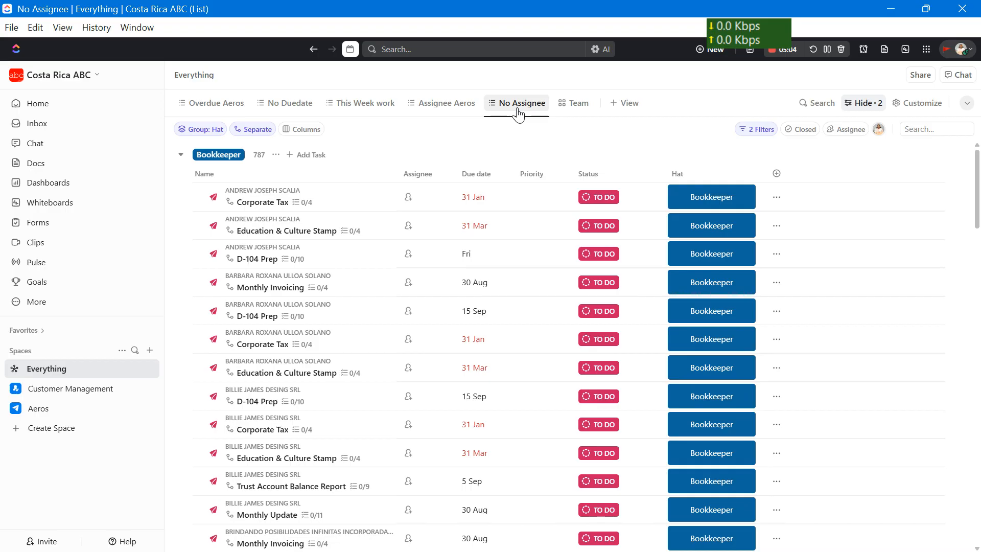
left_click(181, 154)
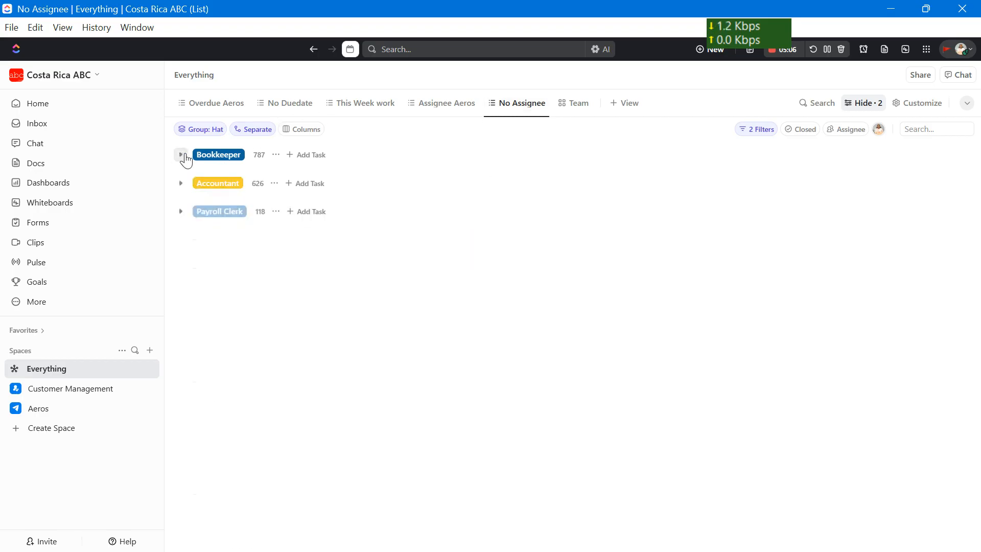
left_click(181, 154)
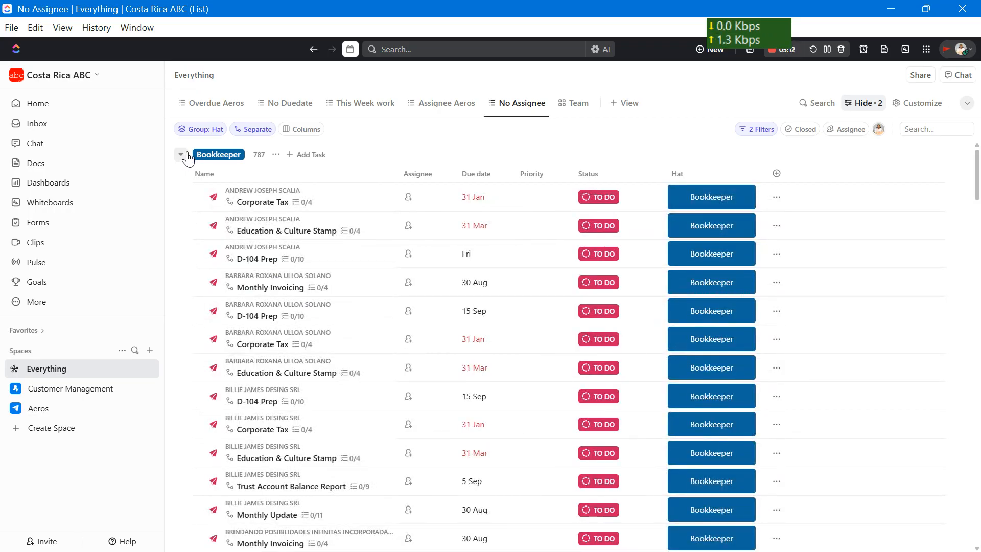
left_click(359, 113)
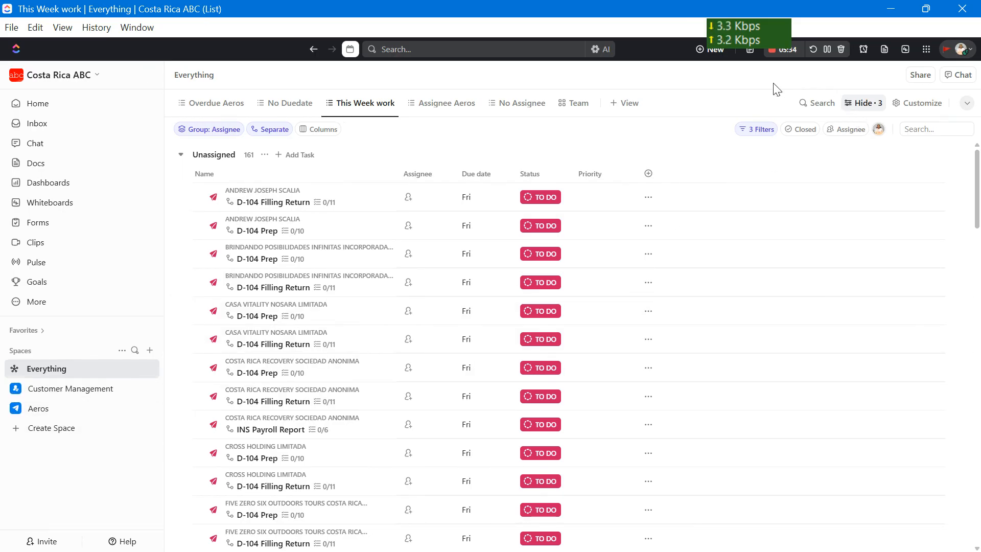
left_click(827, 51)
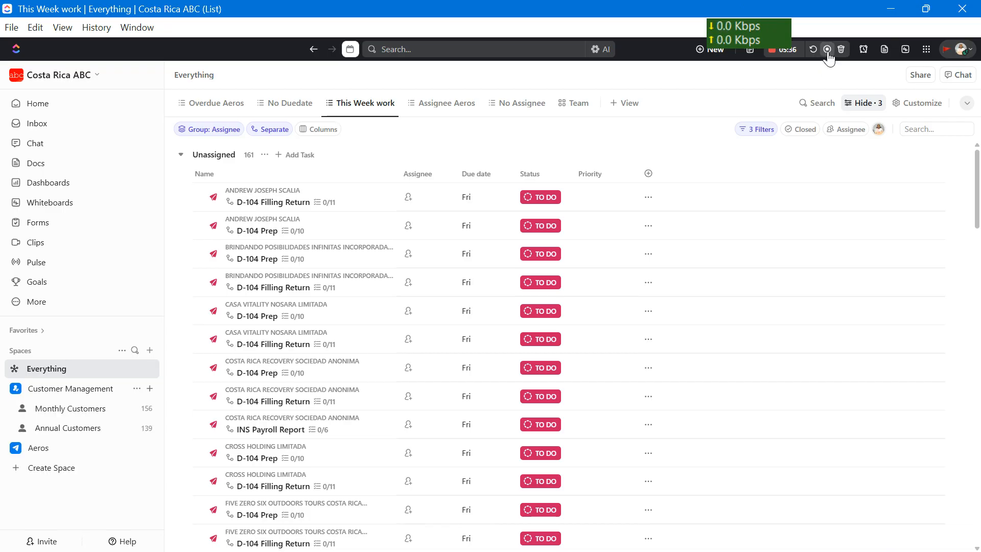
left_click(828, 51)
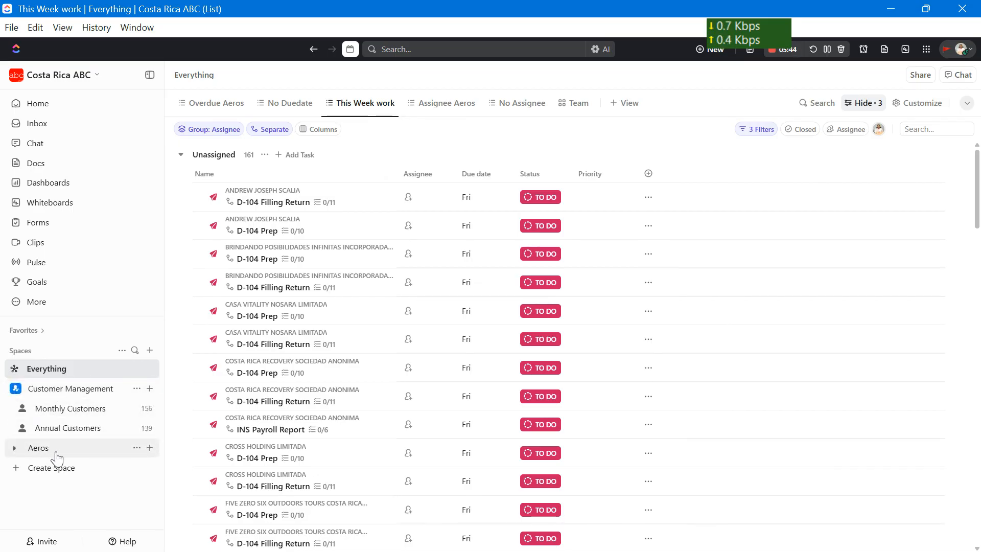
Open the Monthly Customers list in Customer Management and examine its customer records and information columns.
left_click(55, 388)
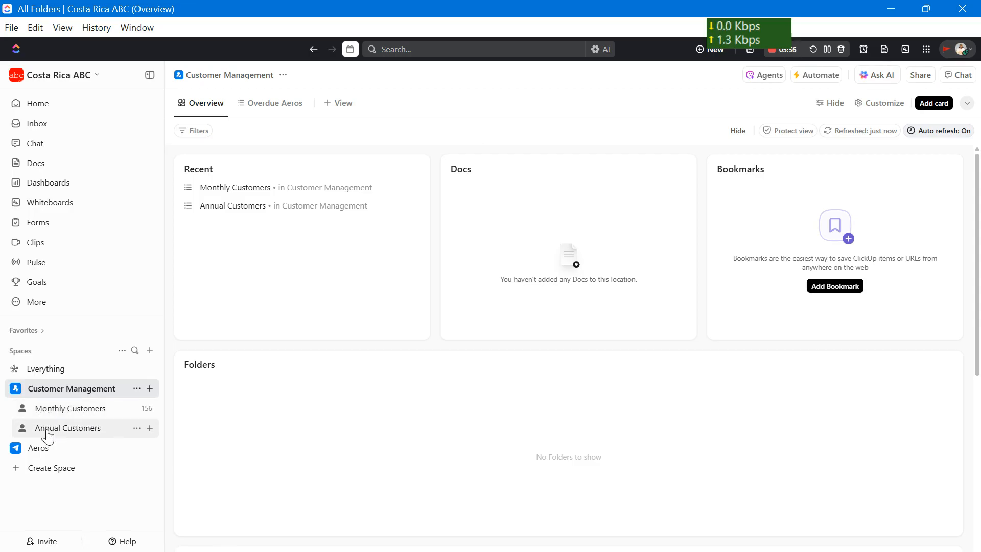
left_click(67, 415)
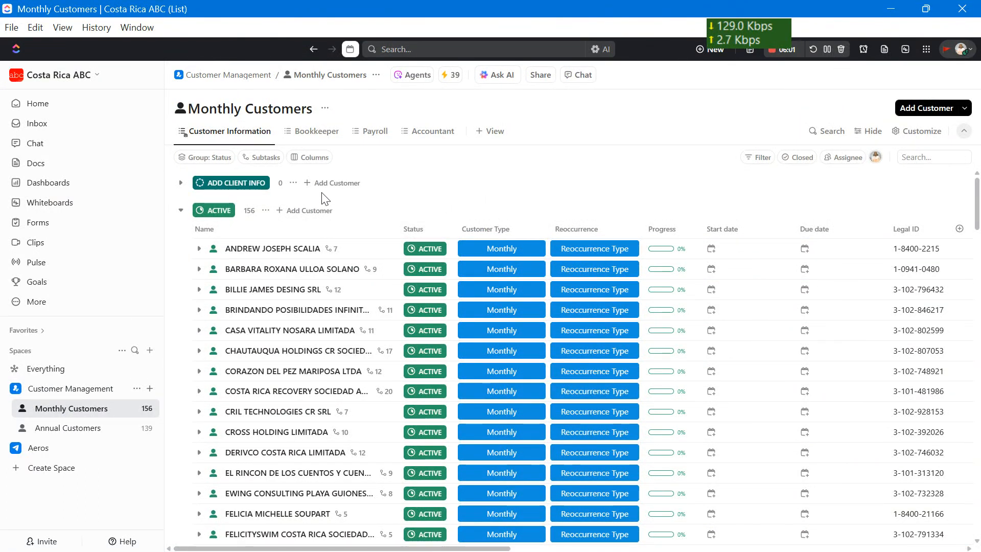
scroll(327, 199, "down", 10)
scroll(322, 194, "down", 6)
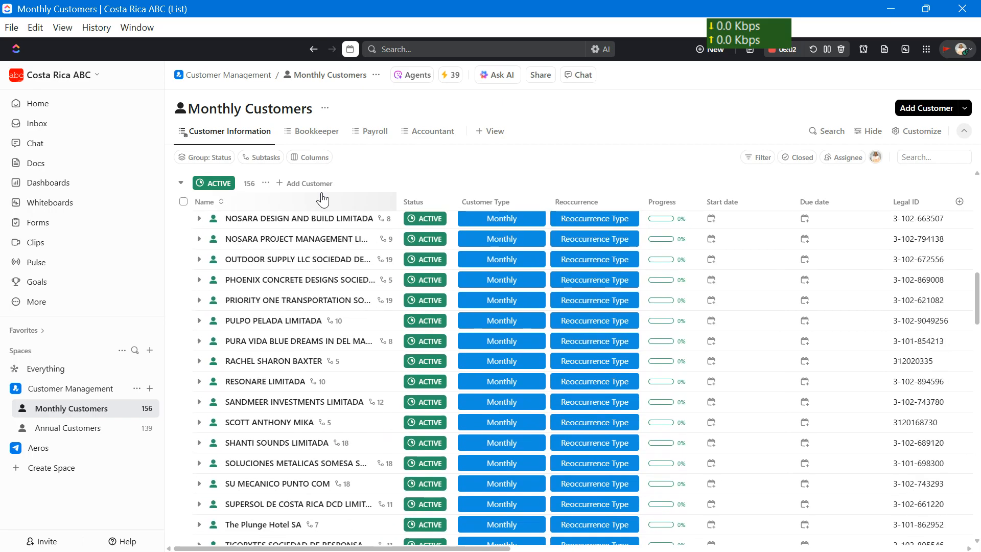
scroll(322, 193, "up", 15)
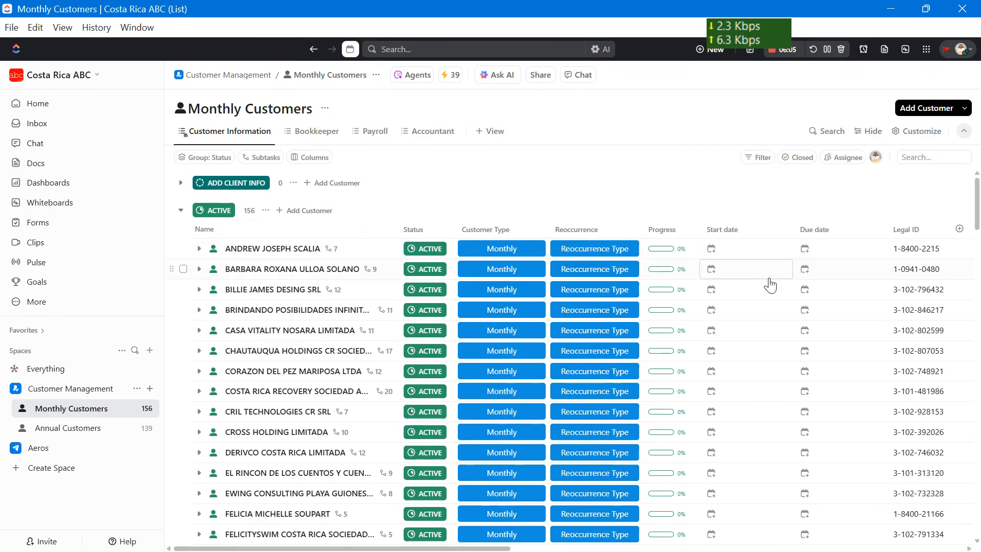
scroll(770, 284, "right", 5)
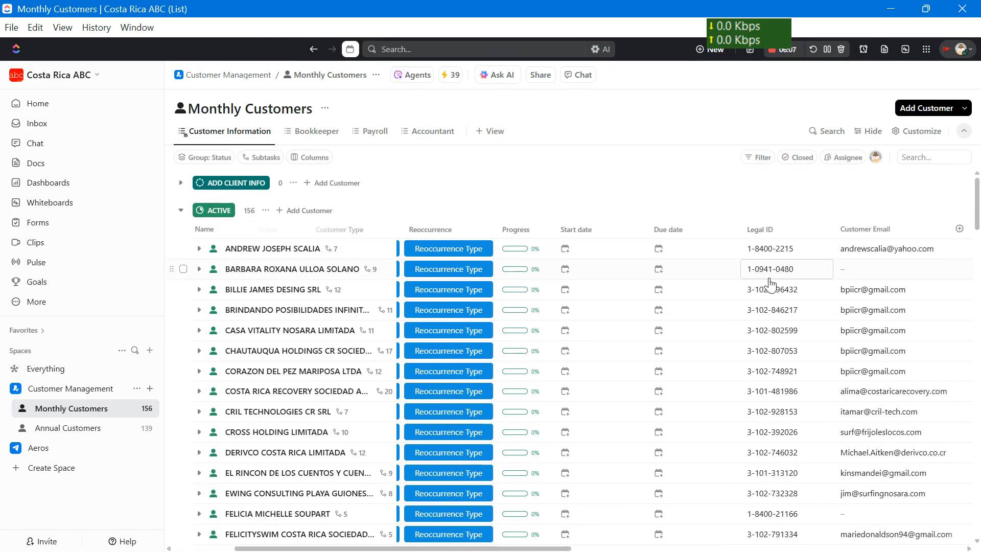
scroll(770, 284, "right", 20)
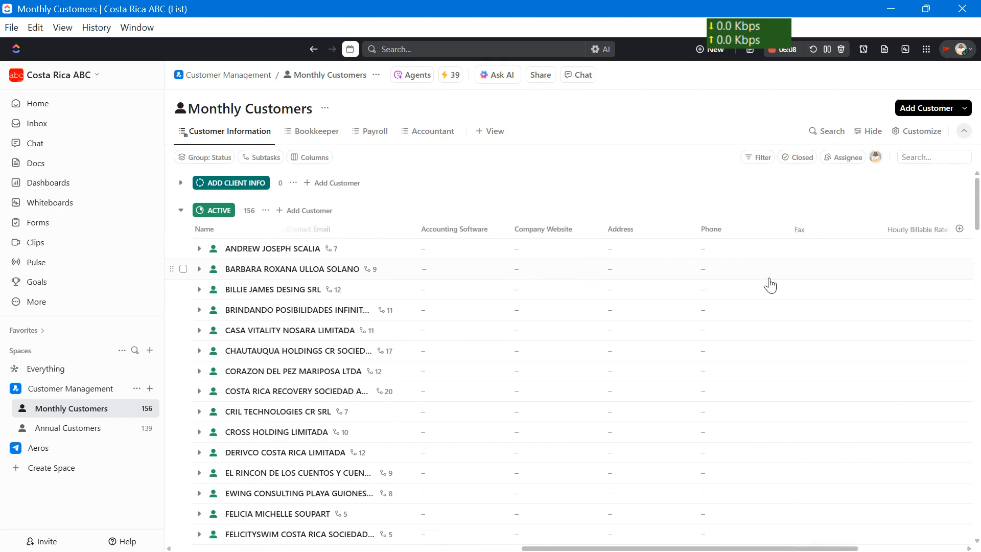
scroll(770, 285, "right", 5)
scroll(770, 284, "left", 20)
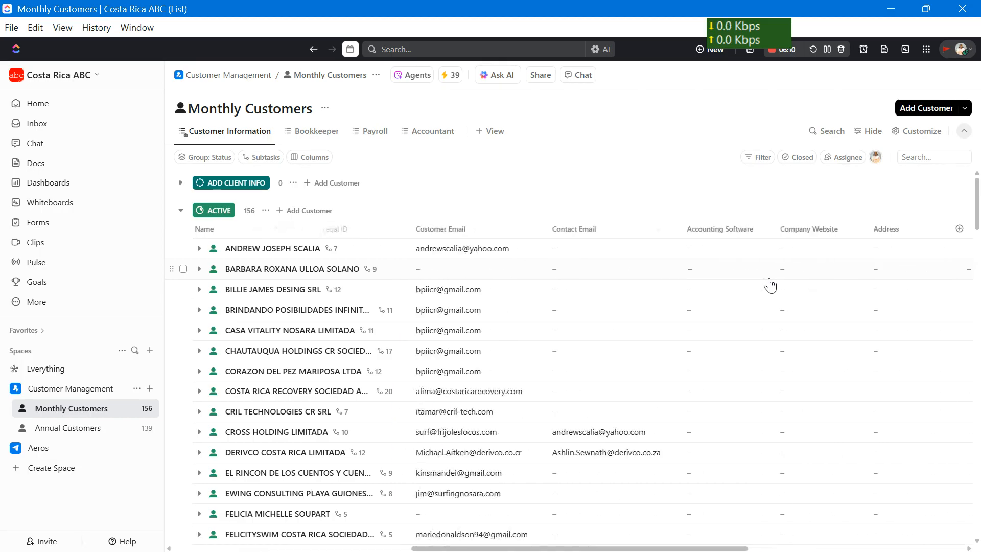
Open the Bookkeeper view of Monthly Customers and examine its service columns.
scroll(770, 285, "left", 5)
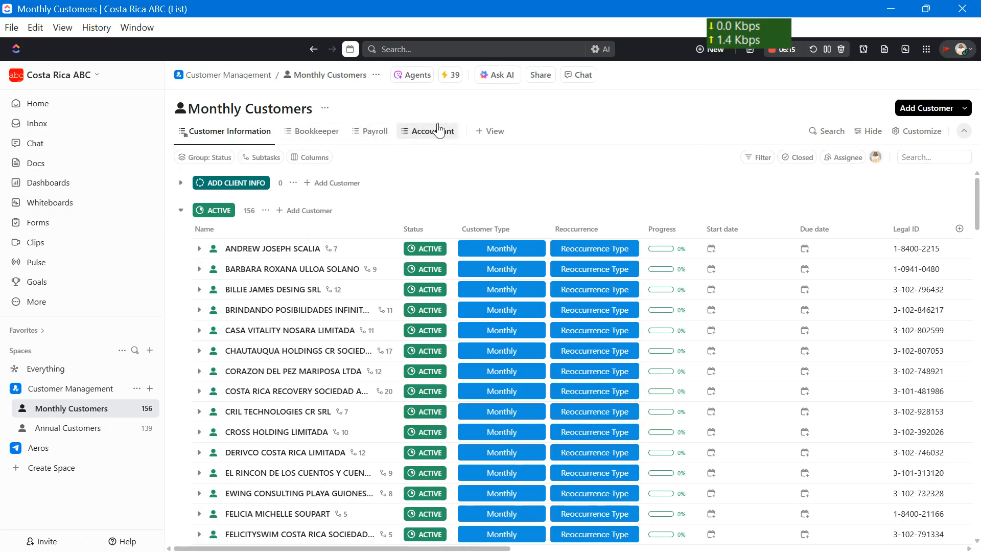
left_click(335, 134)
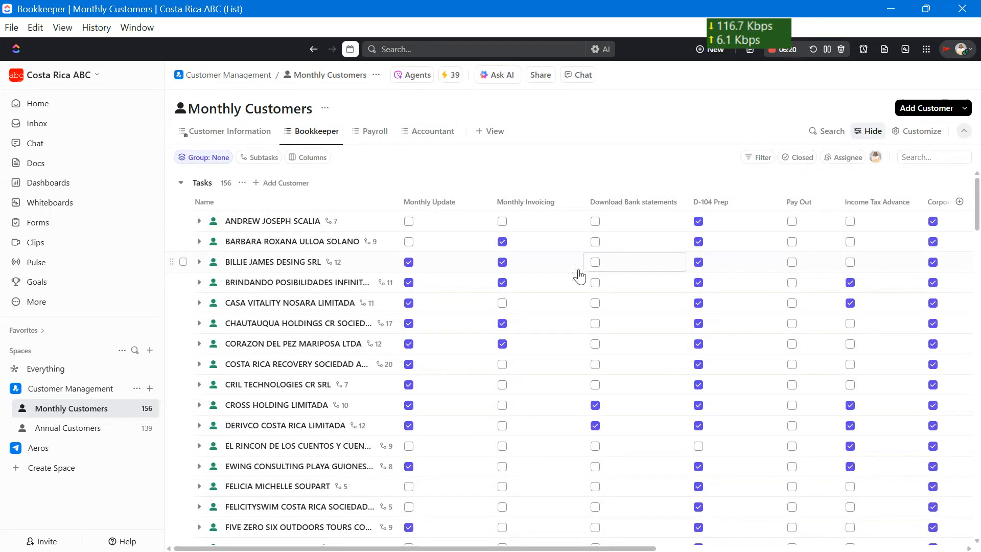
scroll(643, 322, "right", 3)
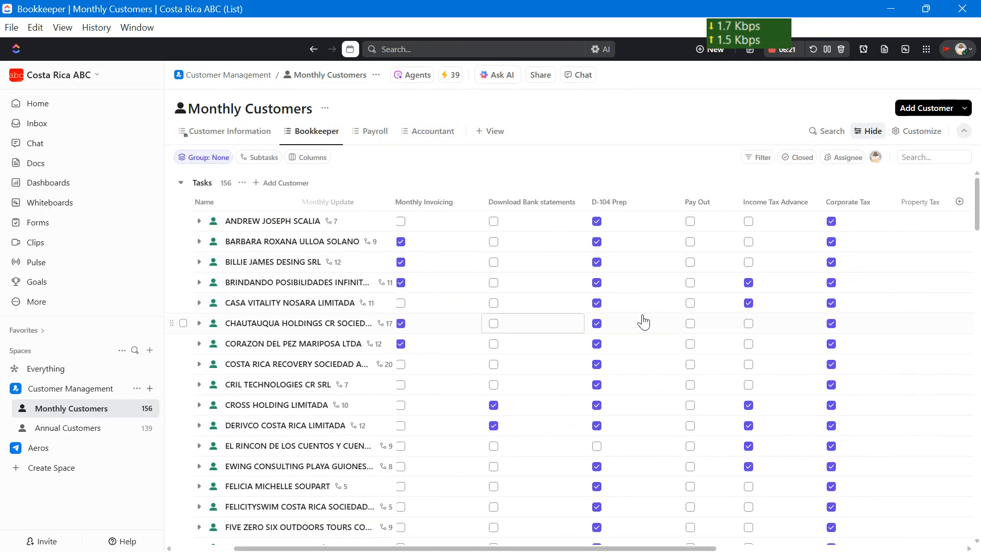
scroll(644, 322, "left", 3)
Review the Payroll and Accountant views of Monthly Customers, finishing on the Annual Customers list.
left_click(372, 134)
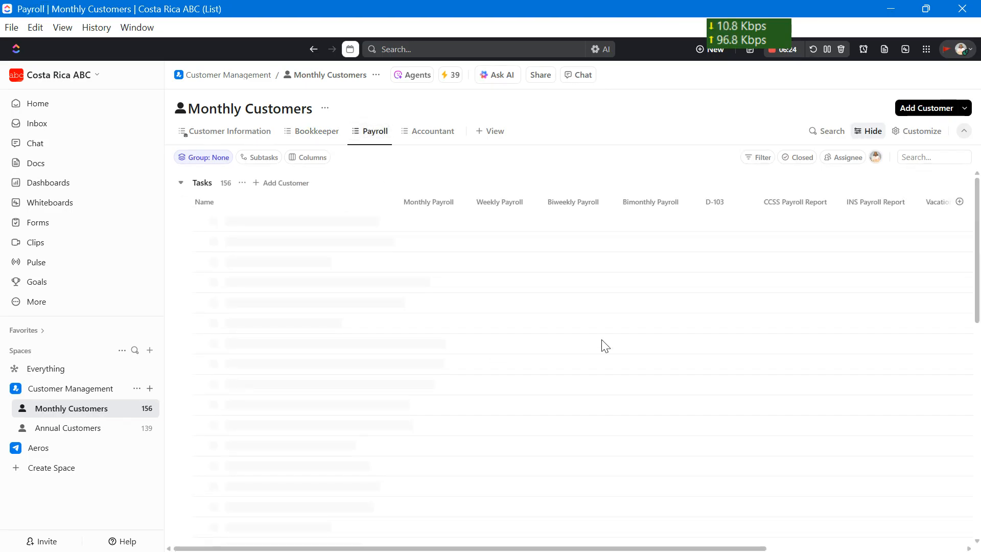
scroll(645, 317, "right", 5)
scroll(645, 317, "left", 5)
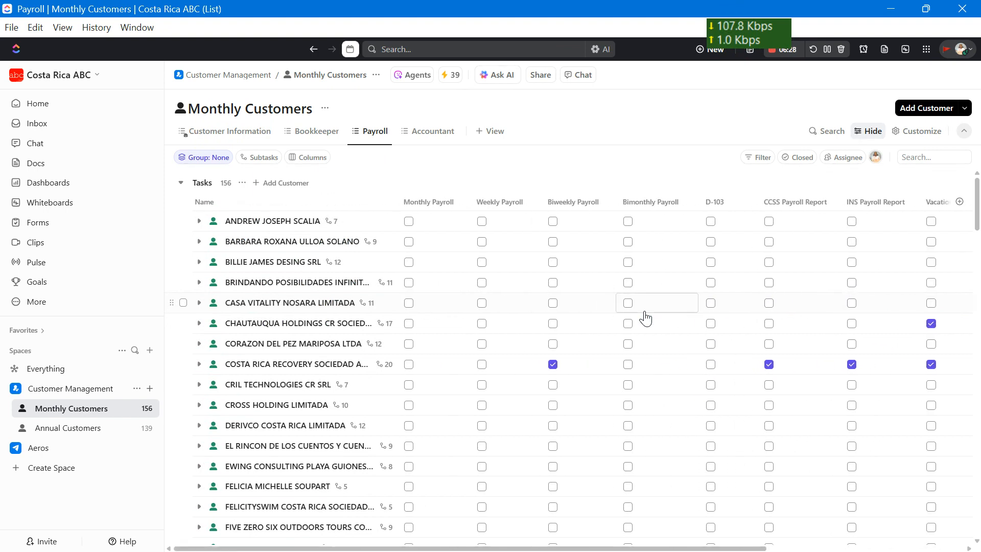
left_click(423, 141)
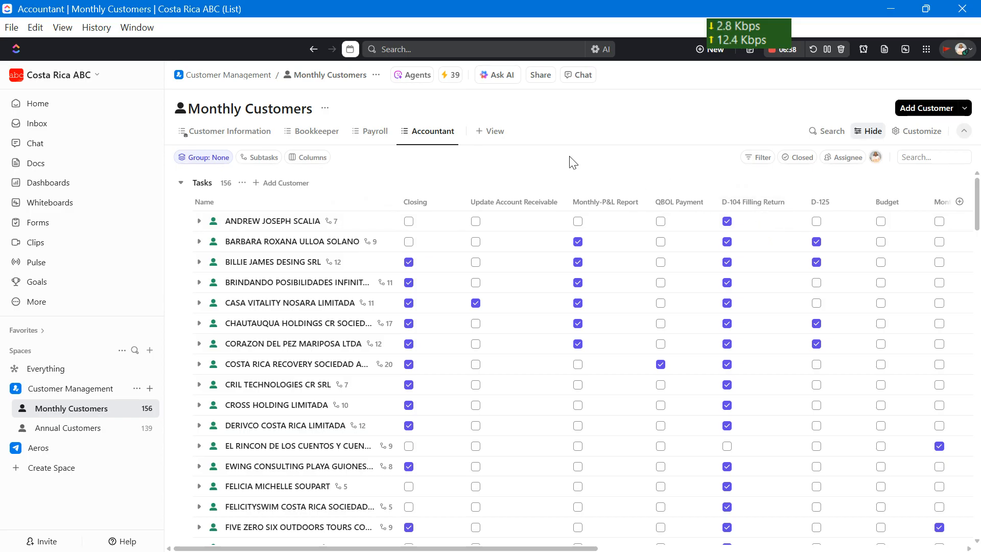
left_click(42, 431)
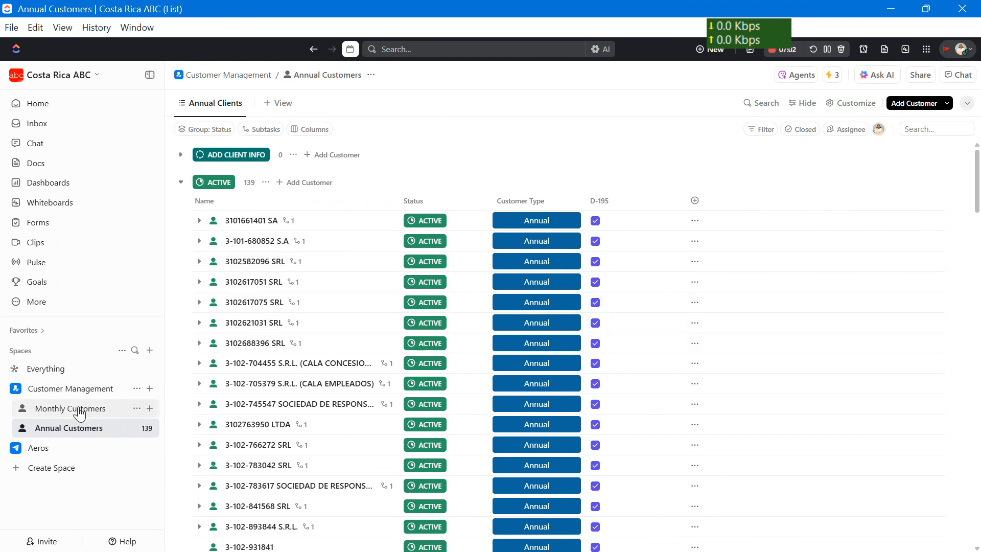
Create a customer titled "Customer Name" in the Monthly Customers list.
left_click(58, 407)
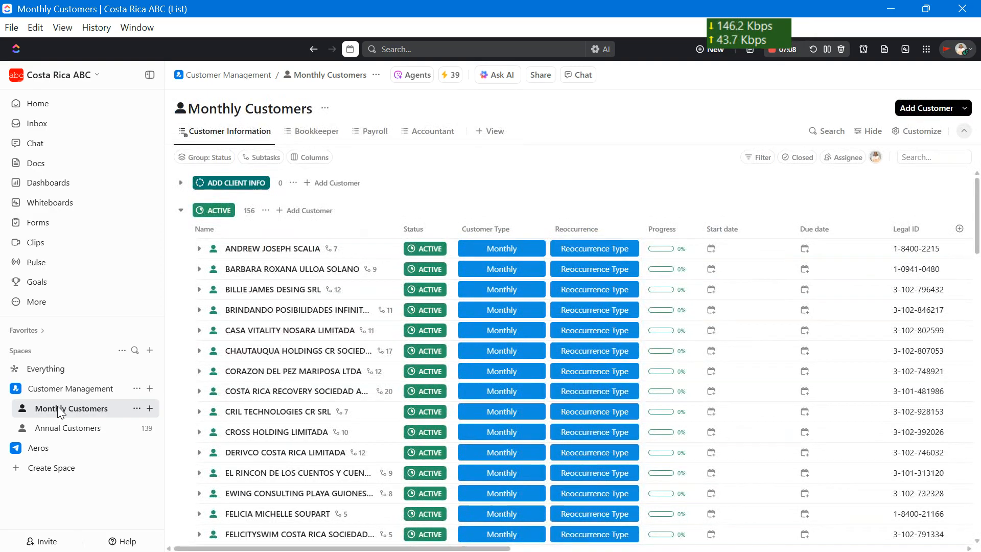
left_click(918, 113)
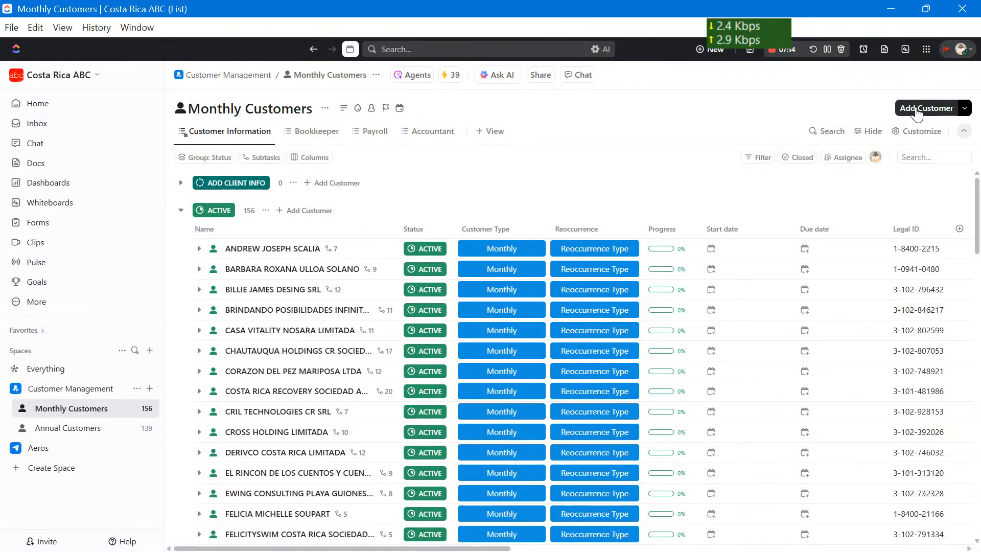
left_click(915, 111)
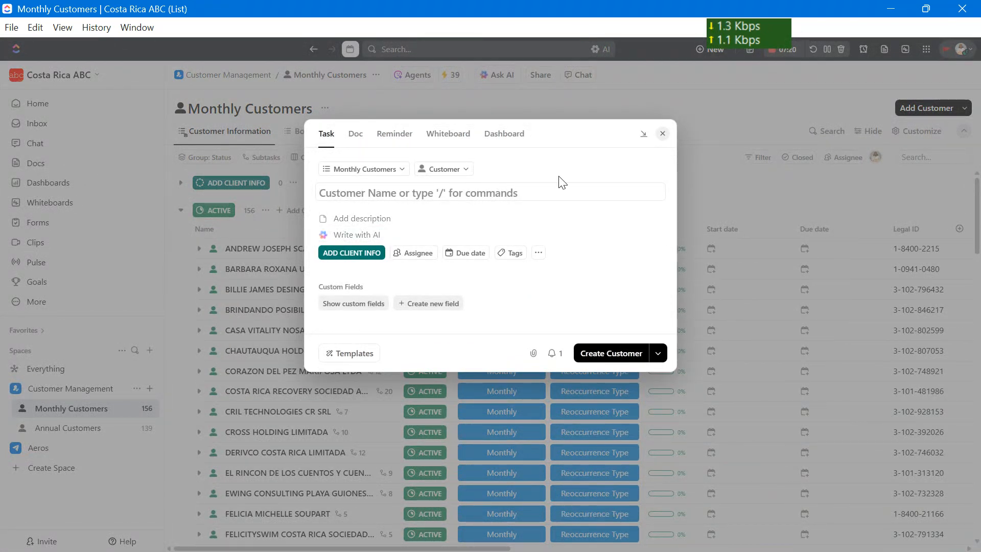
type("Cus")
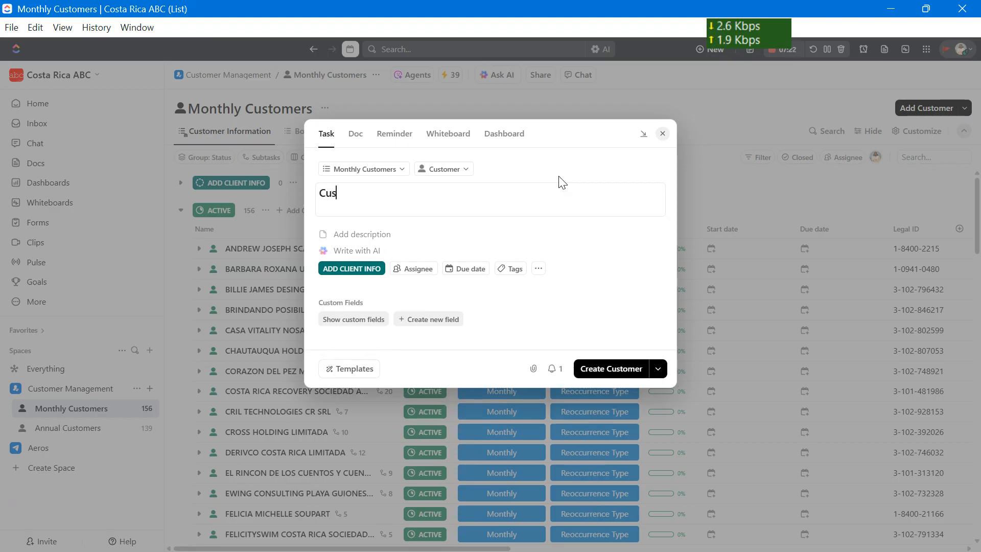
type("tomer Name")
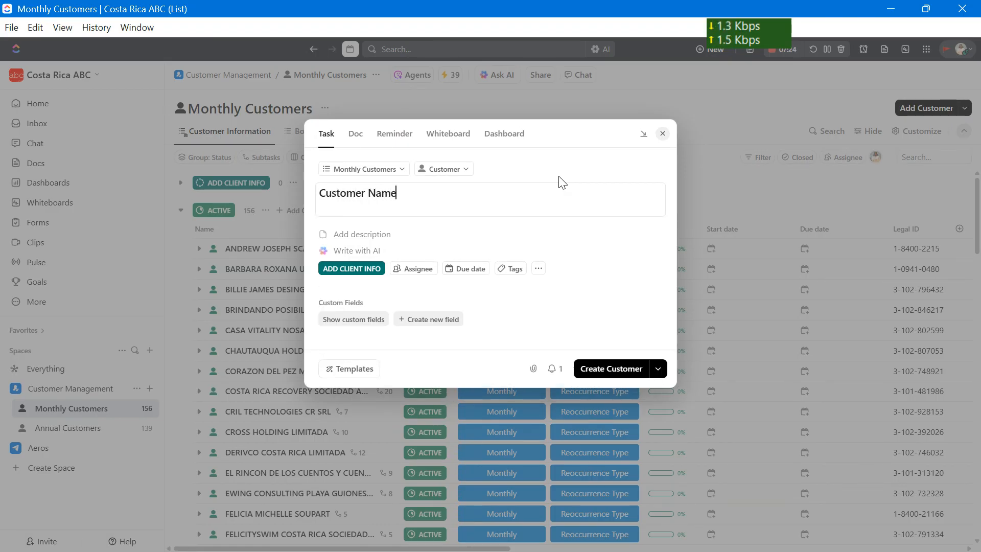
left_click(604, 375)
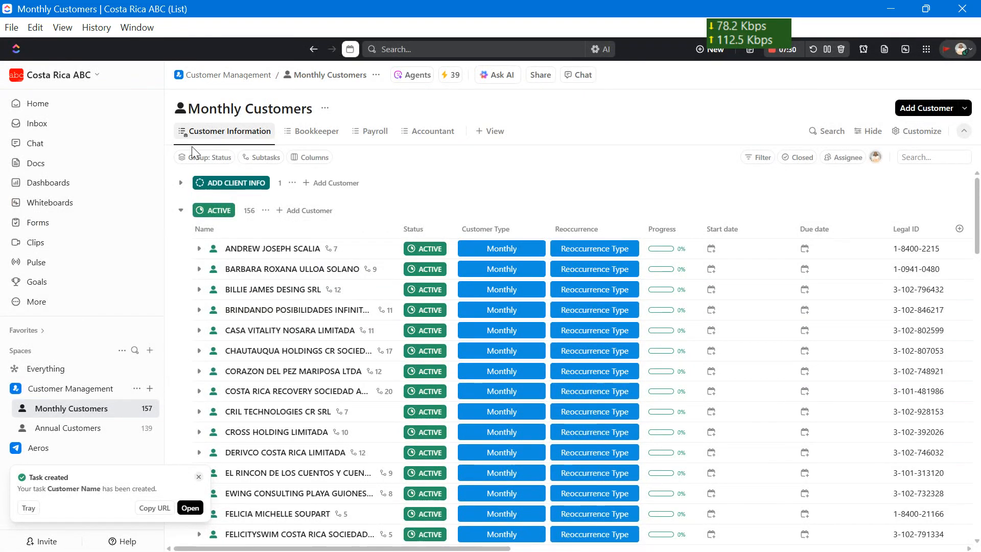
Expand the ADD CLIENT INFO group and widen the Status column to fit its full label.
left_click(181, 182)
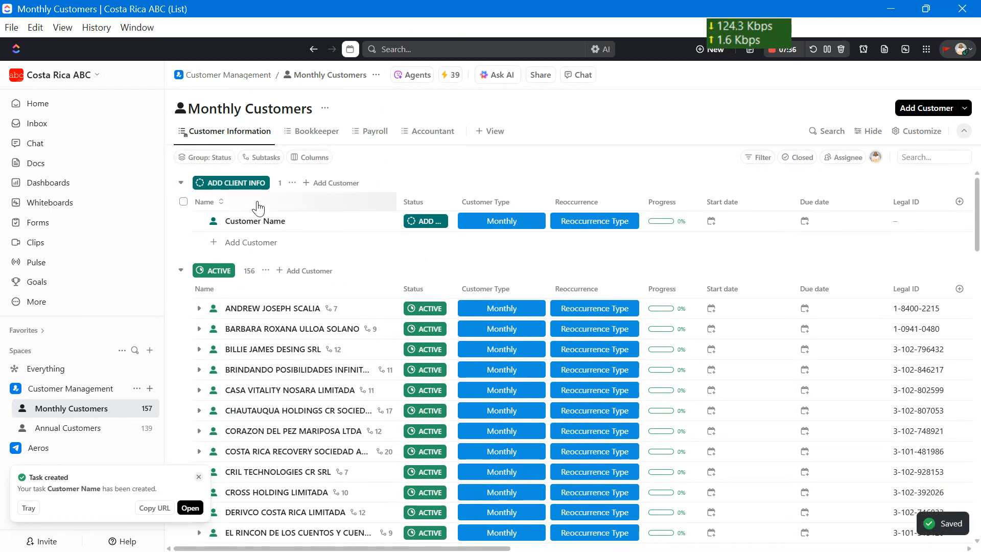
left_click_drag(453, 202, 491, 204)
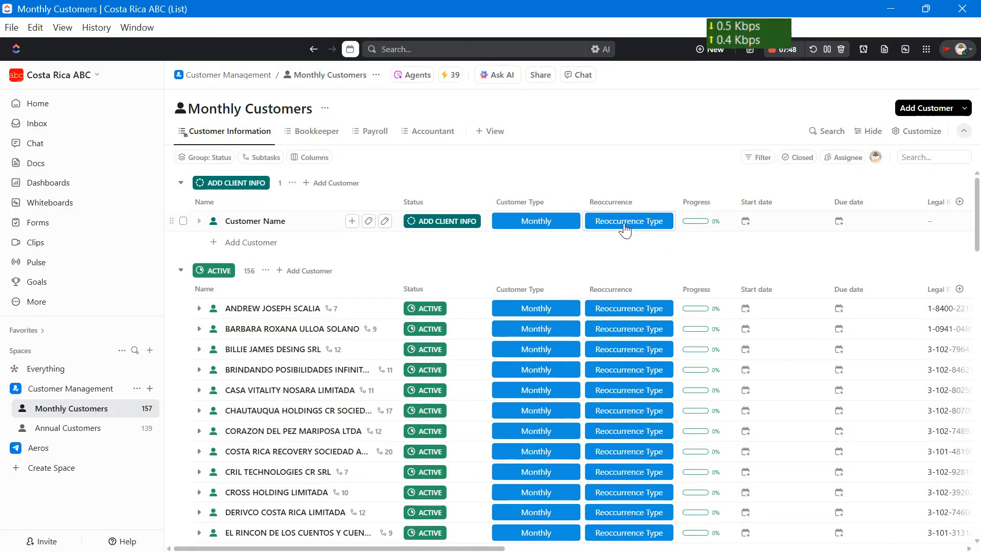
Examine the new customer's information columns, including dates, Legal ID, emails, accounting software, website, address and phone.
scroll(624, 230, "right", 3)
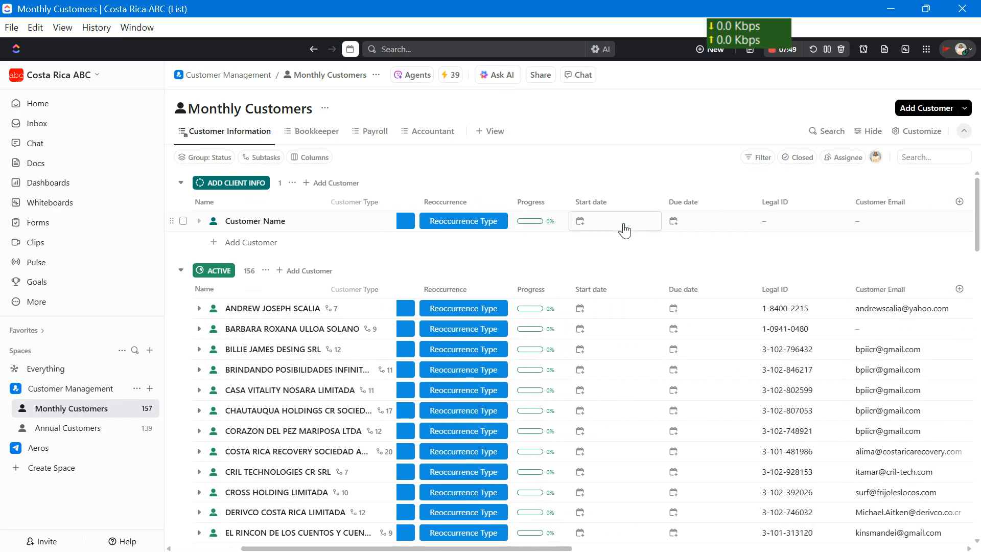
scroll(615, 225, "right", 3)
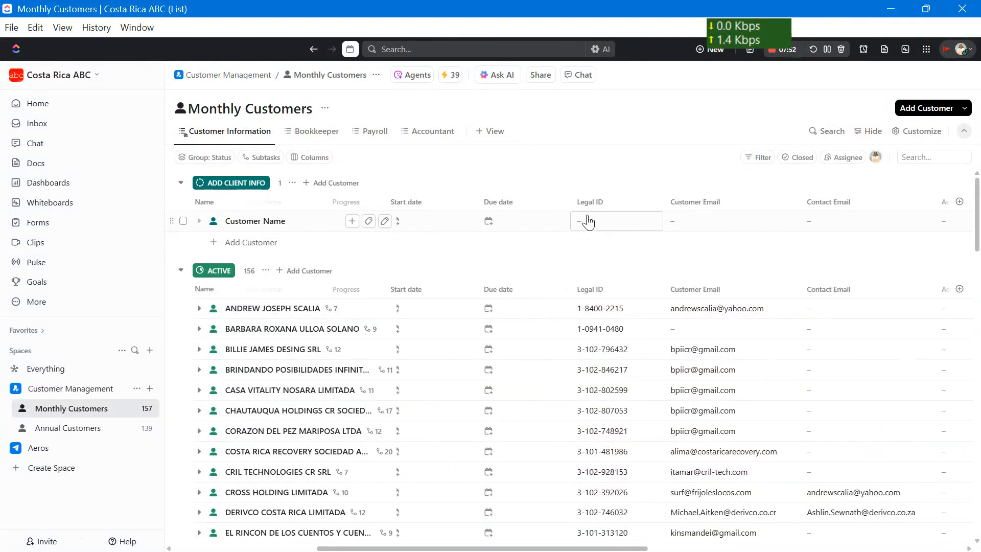
scroll(616, 223, "right", 1)
scroll(616, 223, "right", 1)
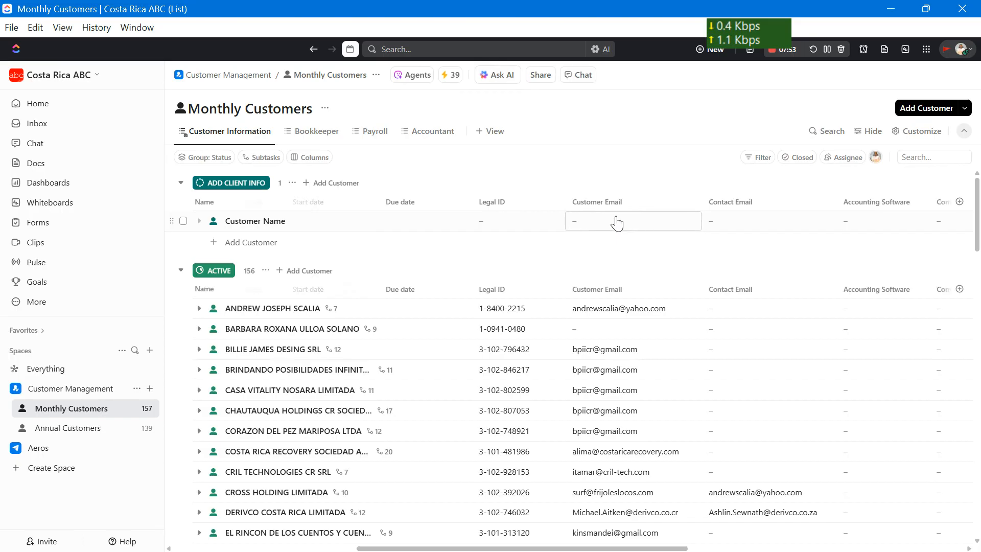
scroll(617, 223, "right", 10)
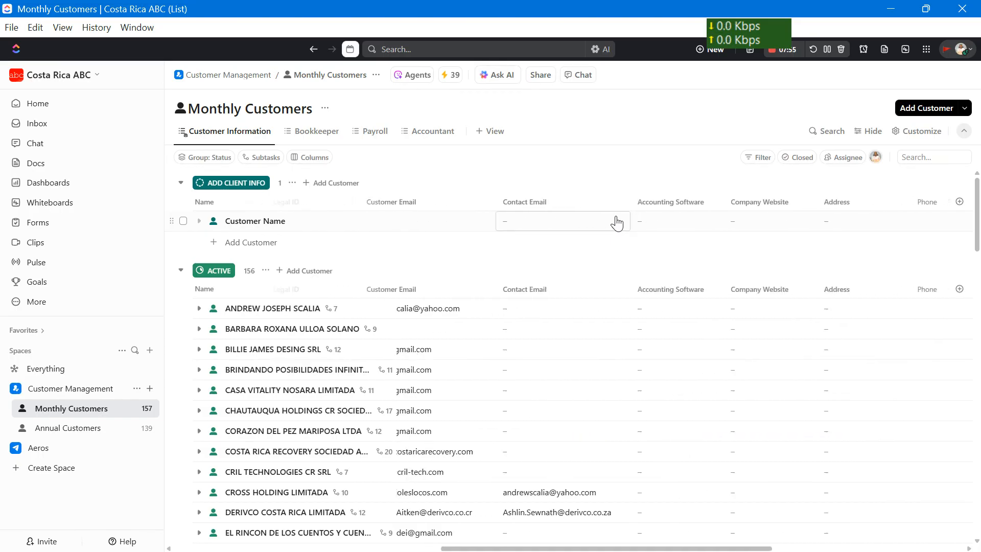
scroll(616, 223, "left", 12)
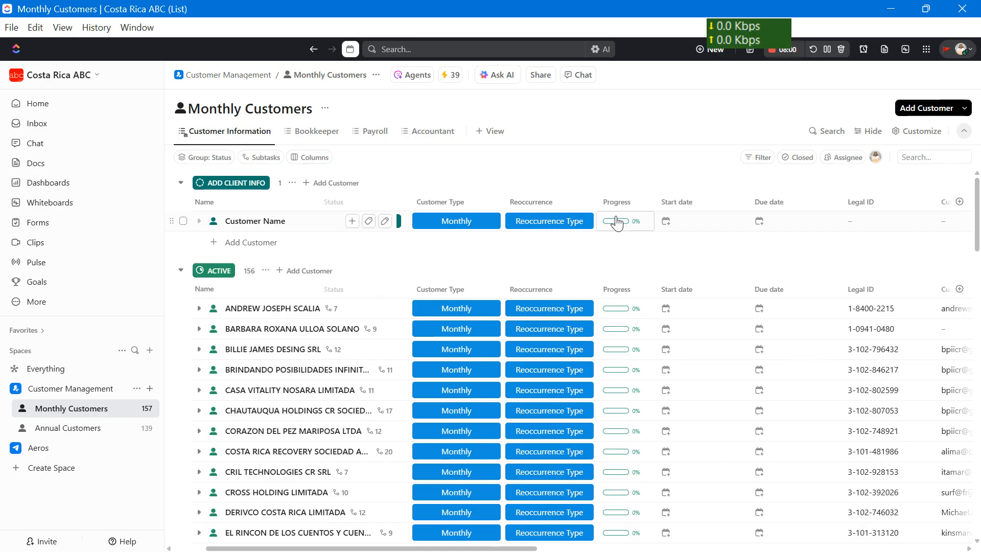
scroll(617, 223, "right", 5)
scroll(617, 223, "right", 8)
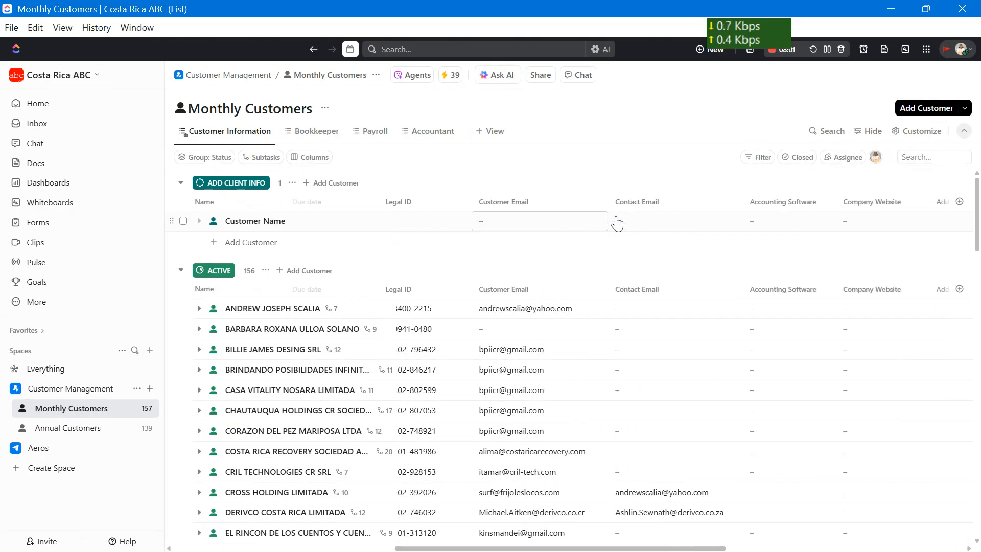
scroll(616, 222, "right", 2)
scroll(615, 222, "left", 15)
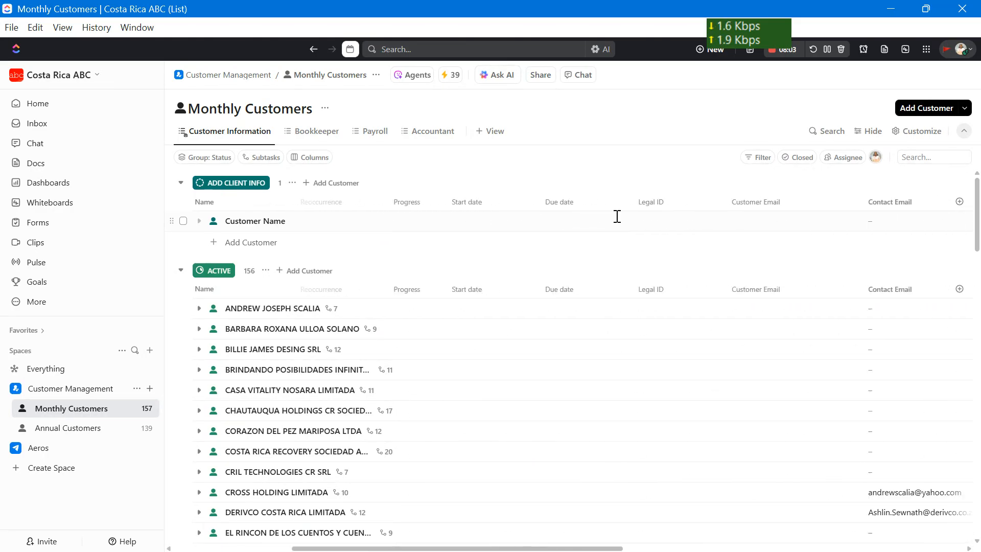
Examine the new customer's service checkboxes in the Bookkeeper view and open the Payroll view.
left_click(304, 134)
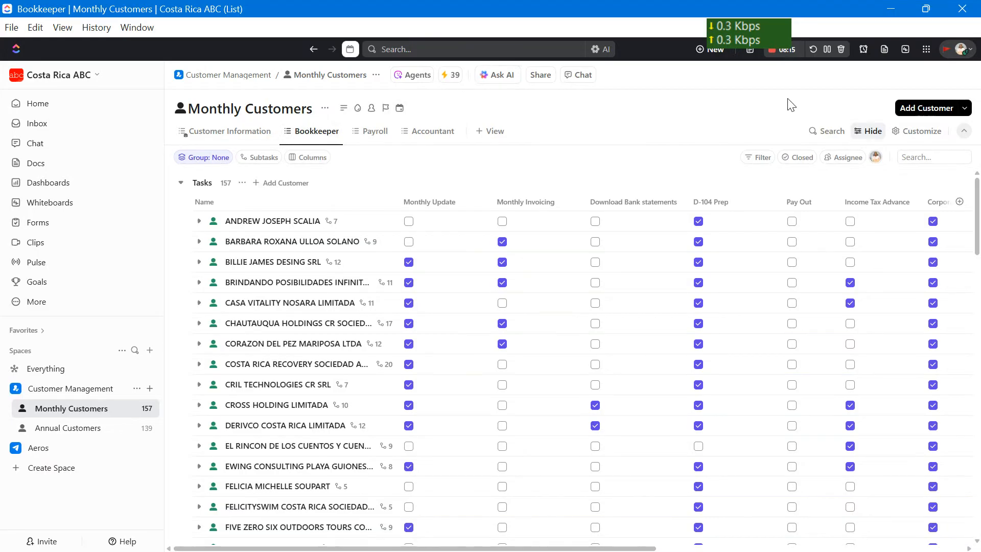
left_click(827, 49)
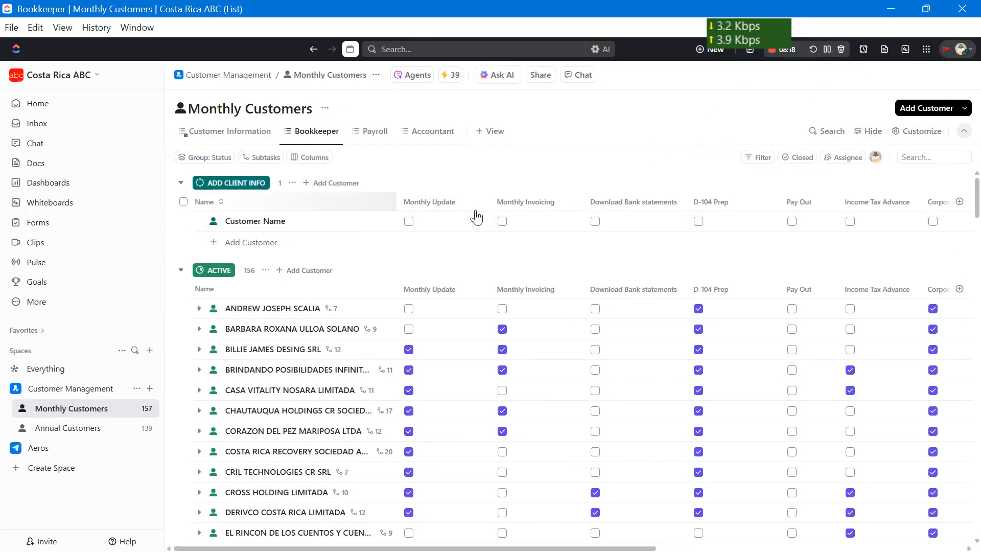
scroll(783, 230, "right", 10)
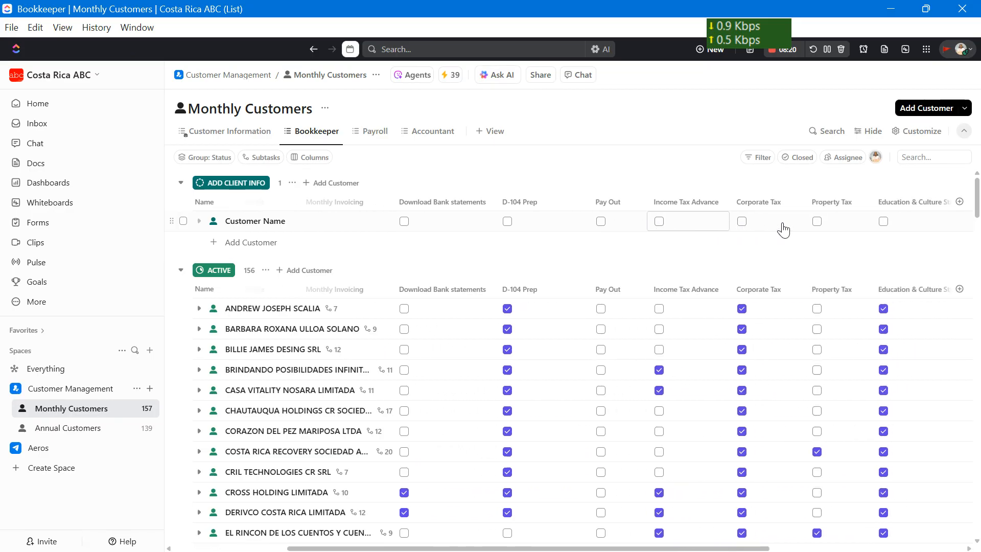
scroll(783, 230, "left", 10)
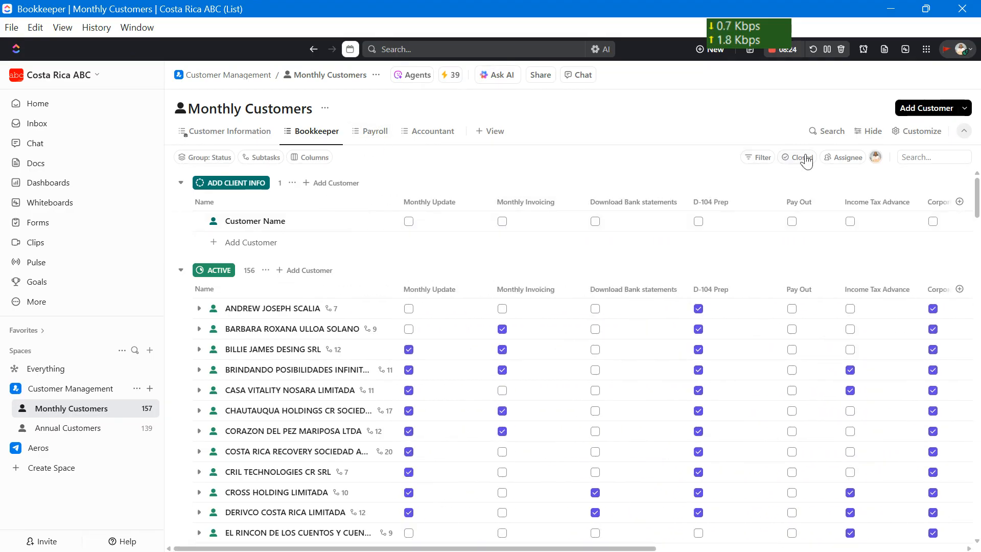
left_click(370, 137)
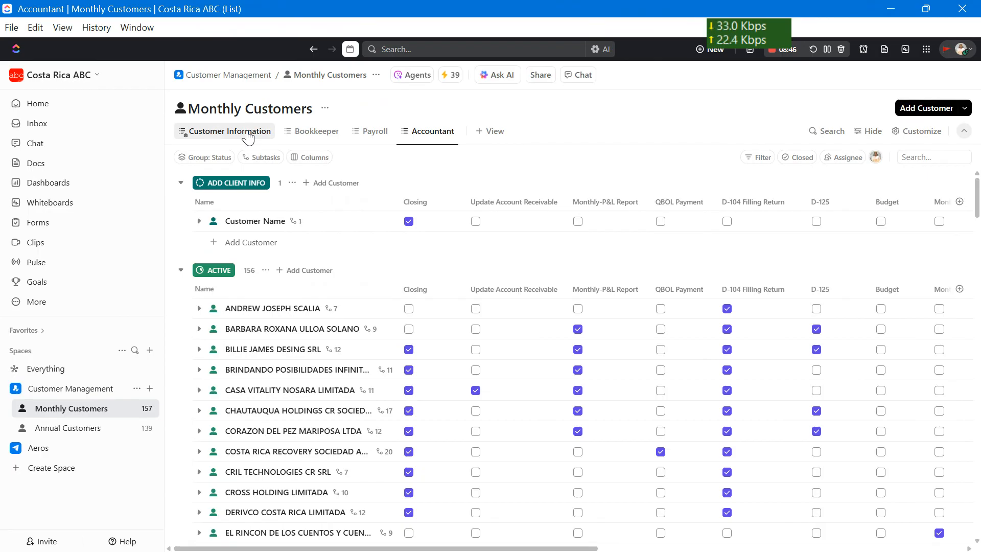
Set the status of the "Customer Name" record to ACTIVE in the Customer Information view.
left_click(215, 223)
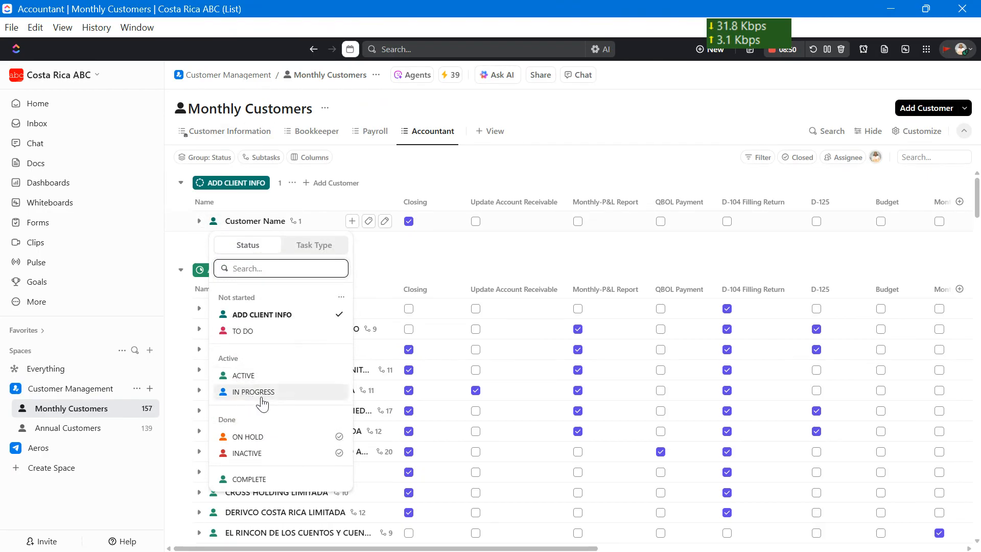
left_click(388, 106)
left_click(227, 133)
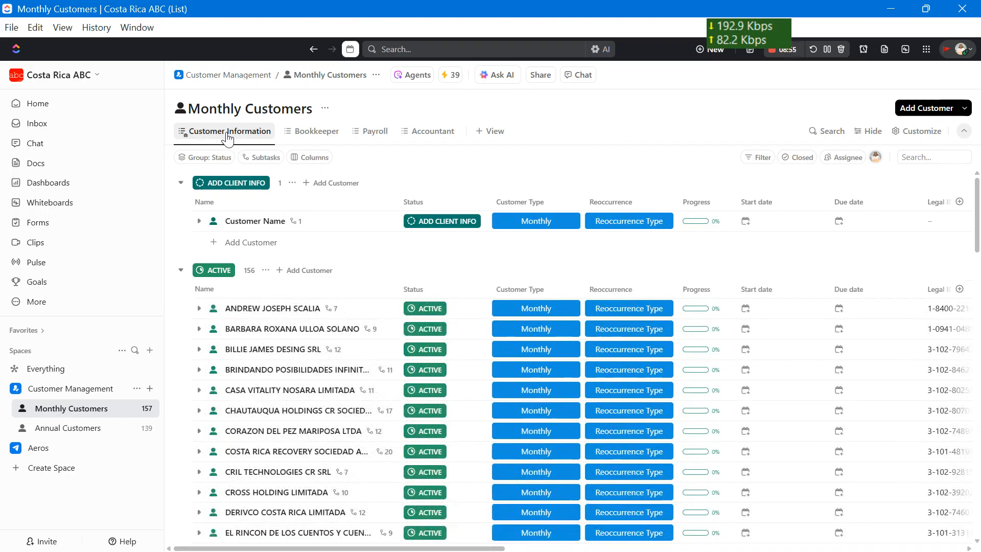
left_click(435, 225)
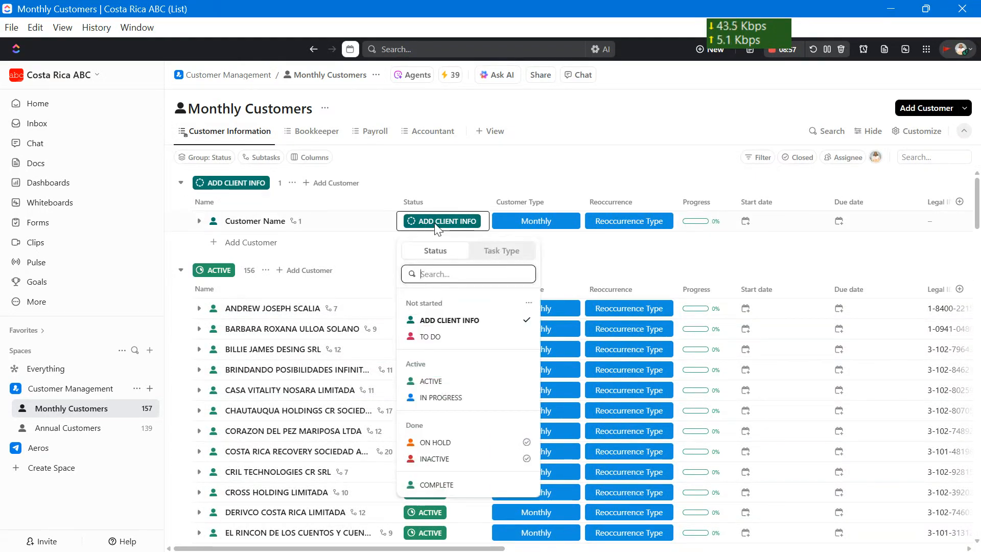
left_click(426, 381)
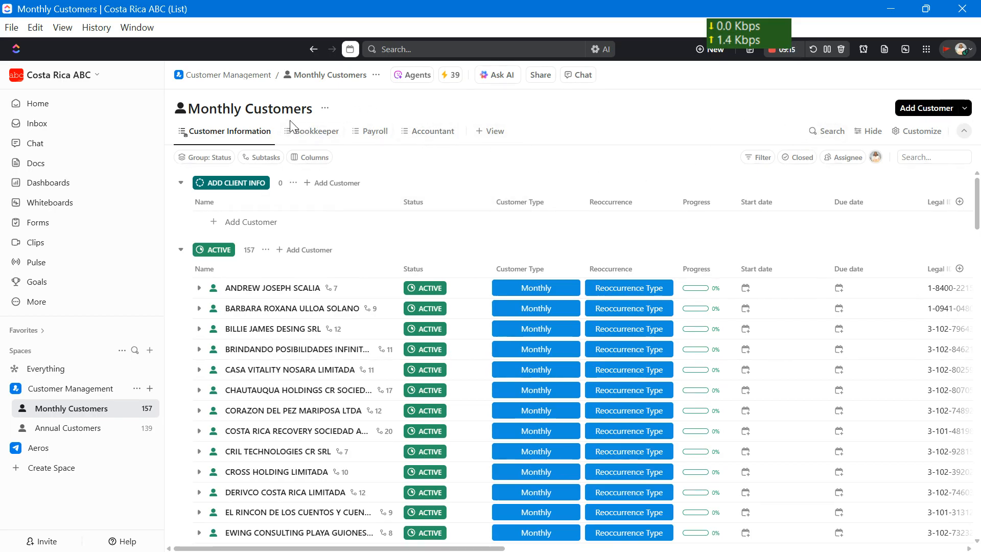
Compare the Bookkeeper view of Monthly Customers with the Customer Information view, finishing on Bookkeeper.
left_click(311, 134)
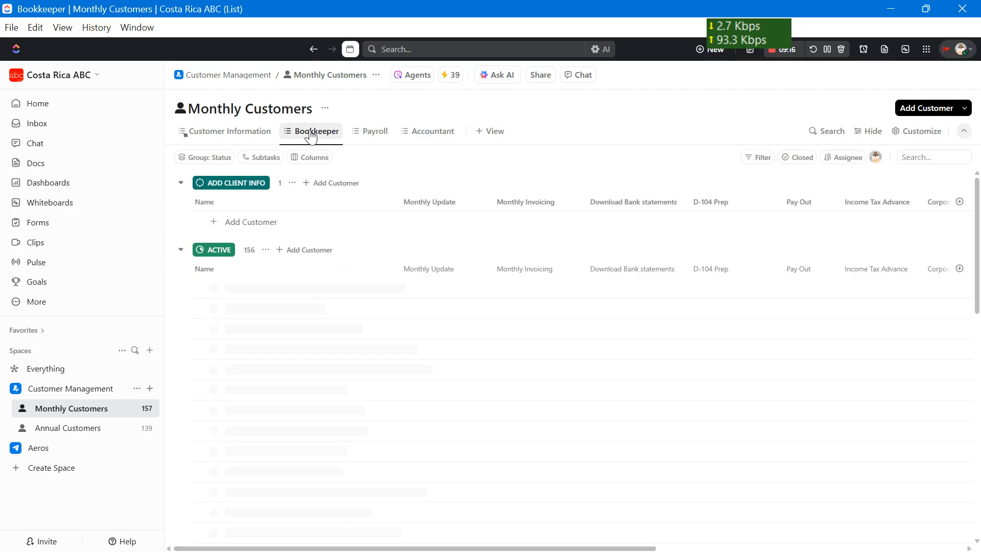
left_click(238, 137)
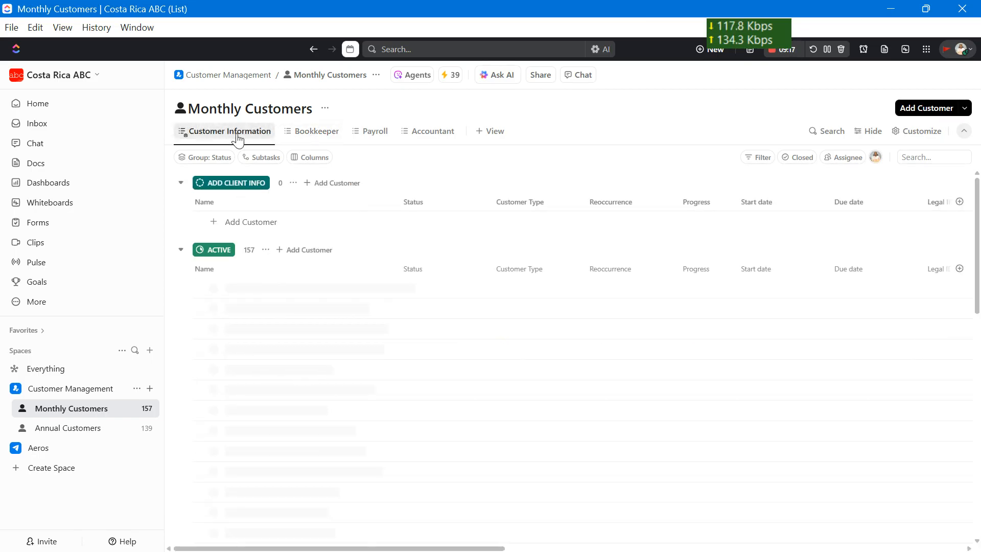
left_click(310, 136)
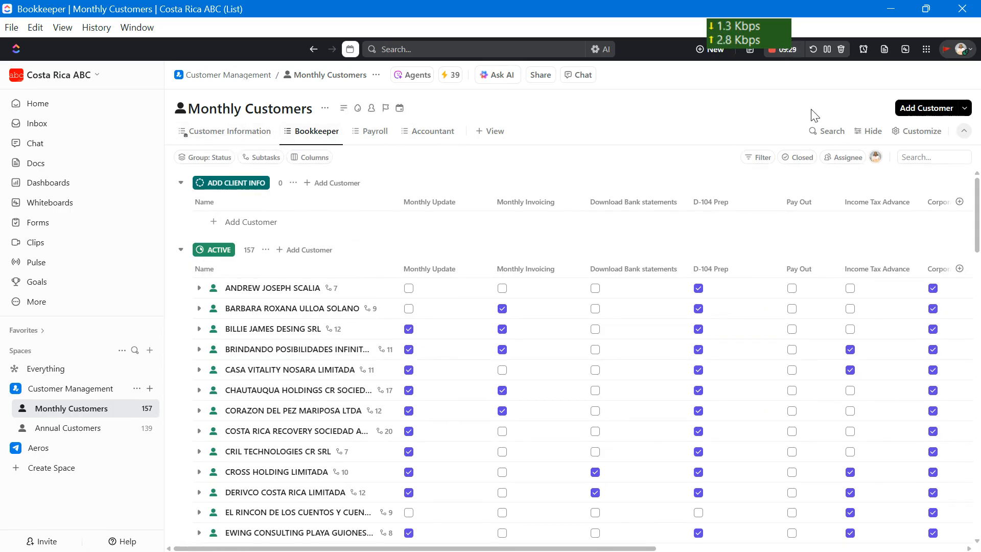
left_click(828, 51)
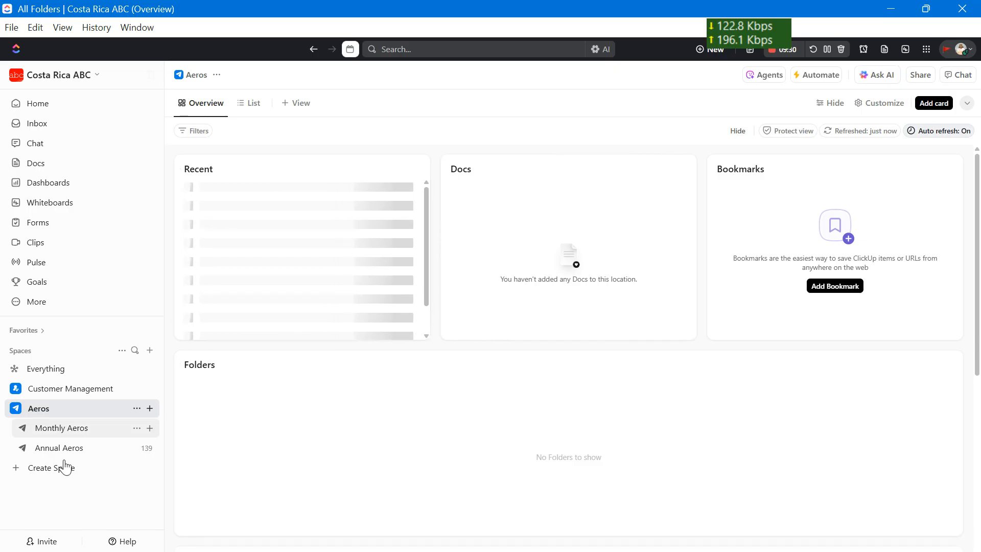
Open the Monthly Aeros list in the Aeros space and review its active customers in the Monthly Aeros view.
left_click(62, 432)
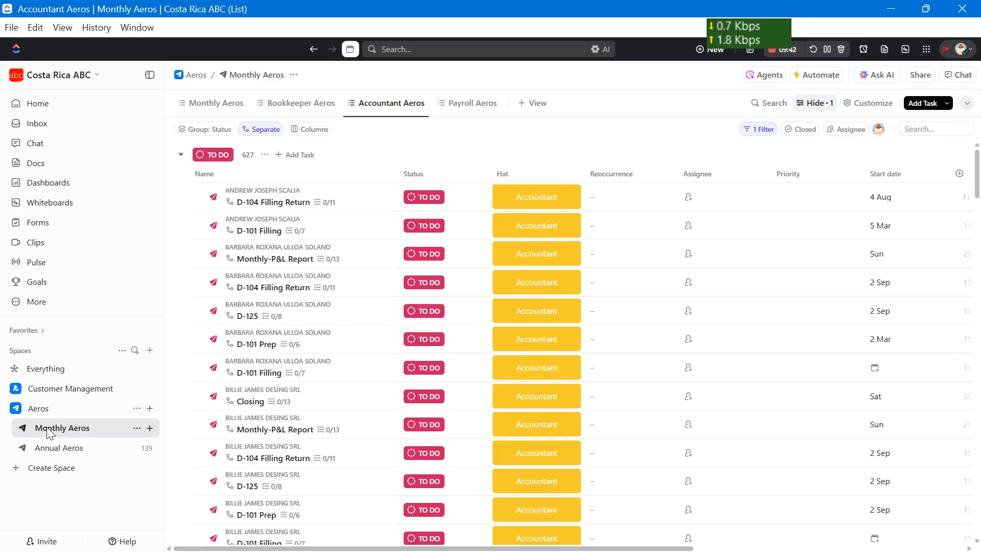
left_click(225, 104)
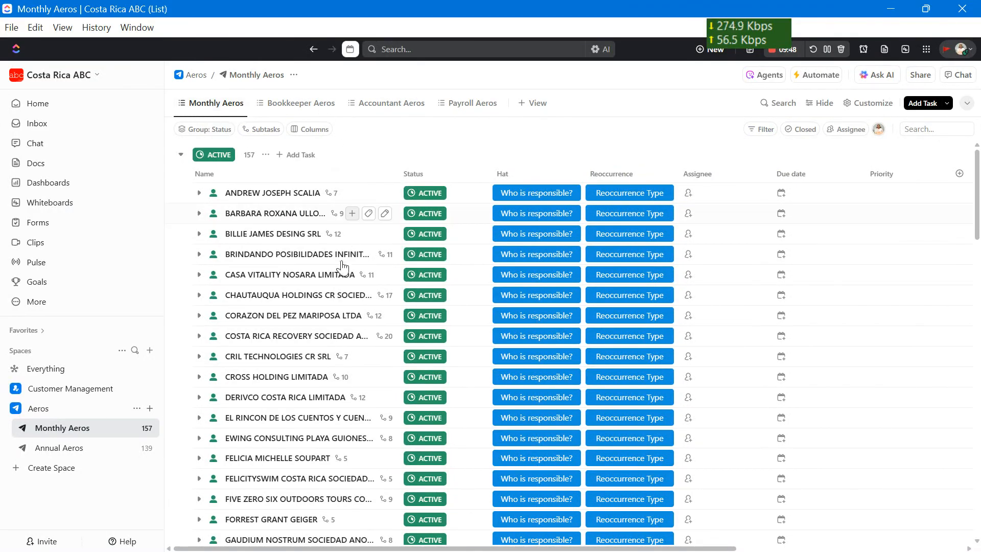
scroll(342, 266, "down", 8)
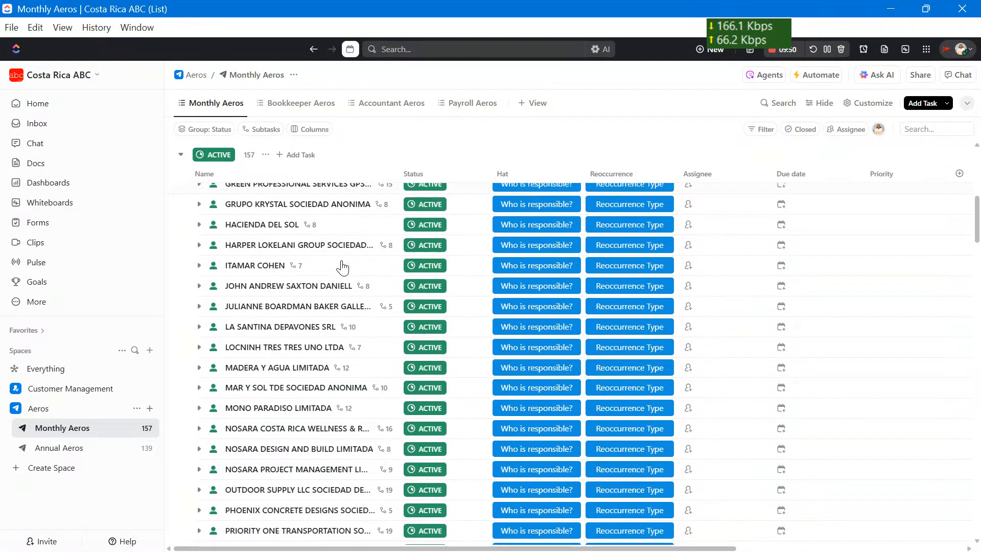
scroll(342, 267, "down", 5)
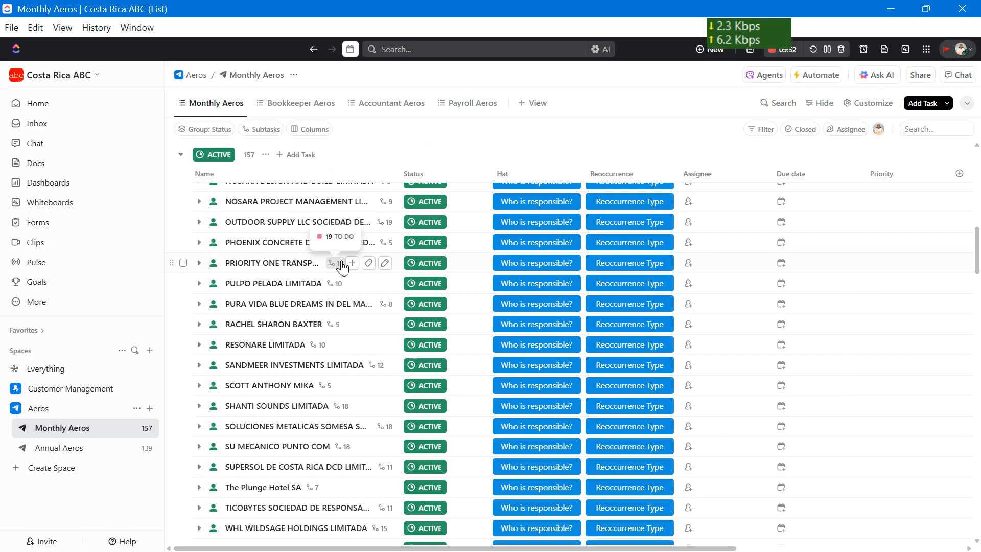
scroll(343, 267, "down", 10)
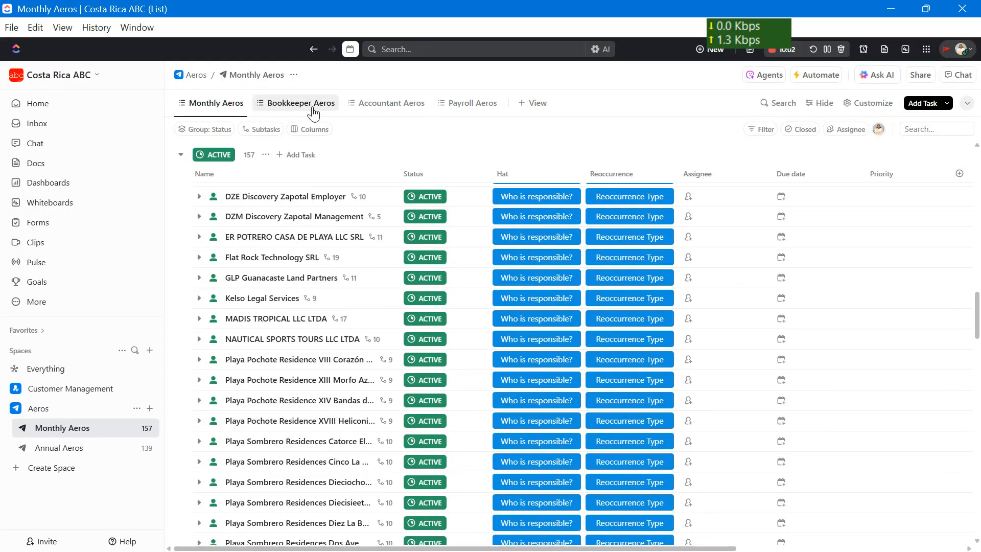
Review the Bookkeeper Aeros, Accountant Aeros and Payroll Aeros views in turn, finishing on the TO DO group of Payroll Aeros.
left_click(301, 103)
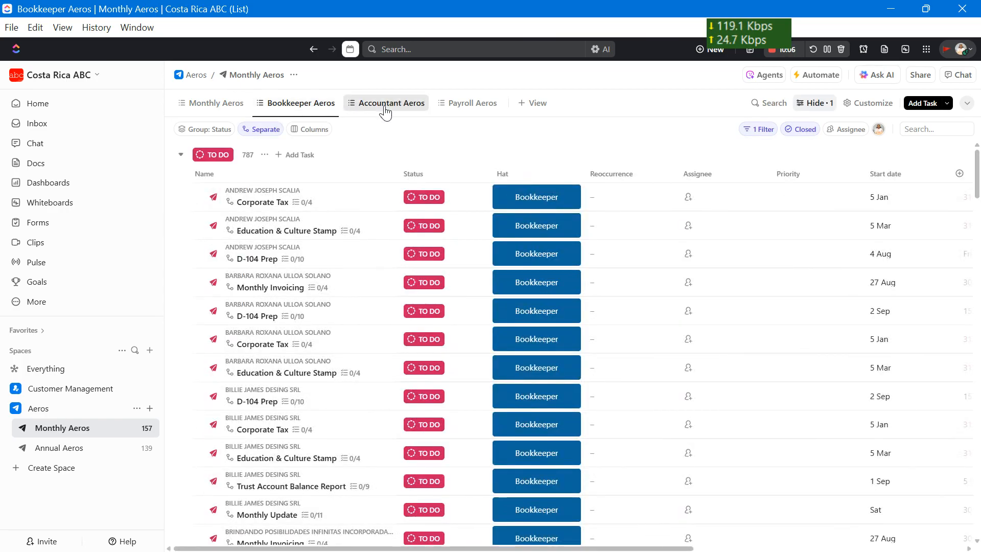
left_click(385, 108)
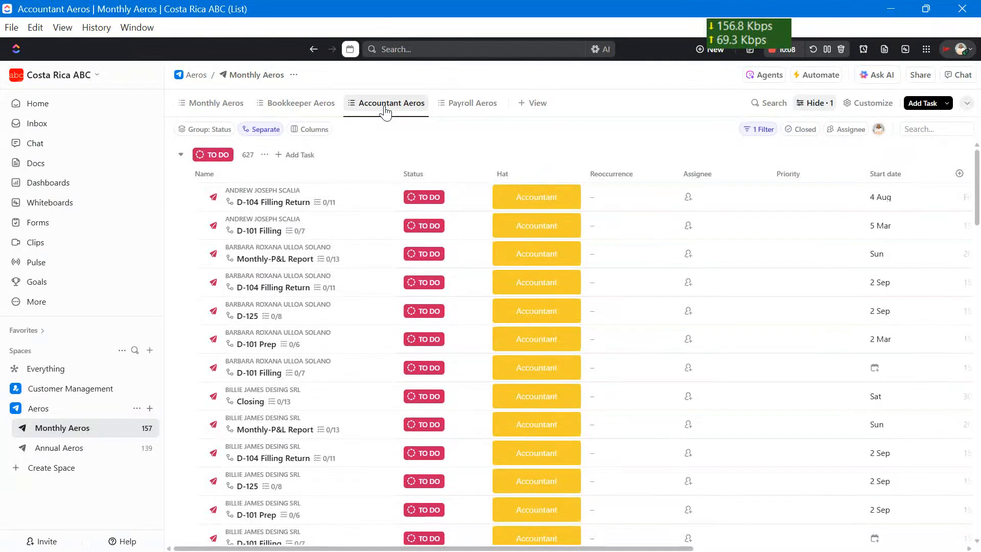
left_click(460, 109)
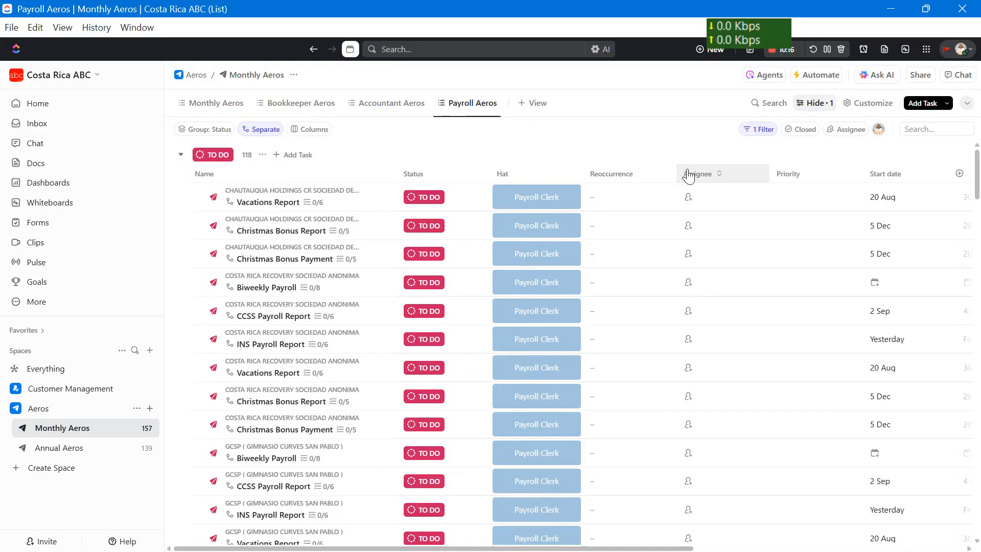
left_click(180, 155)
left_click(180, 155)
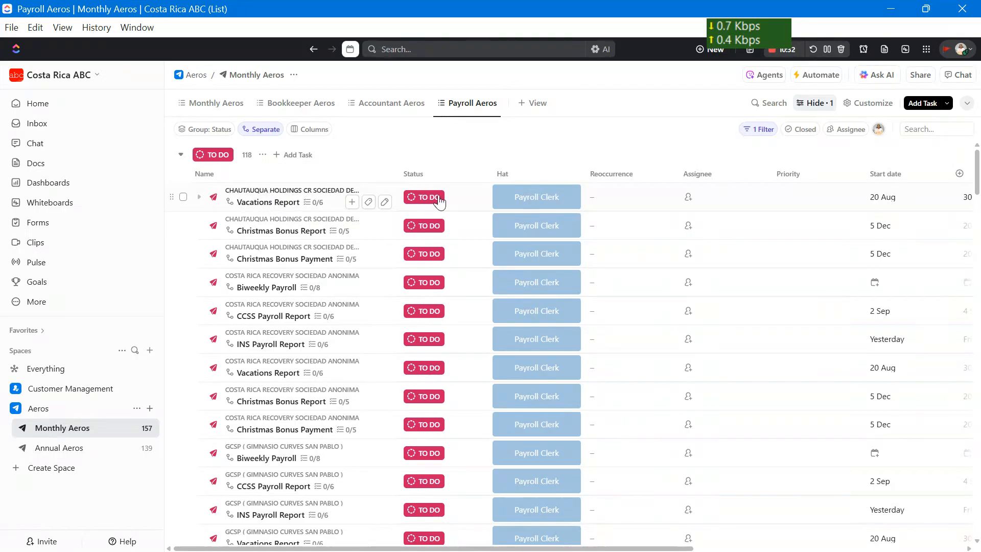
Examine the Payroll Aeros columns from Hat to Notes and the status options available for the first Vacations Report task.
scroll(632, 234, "right", 5)
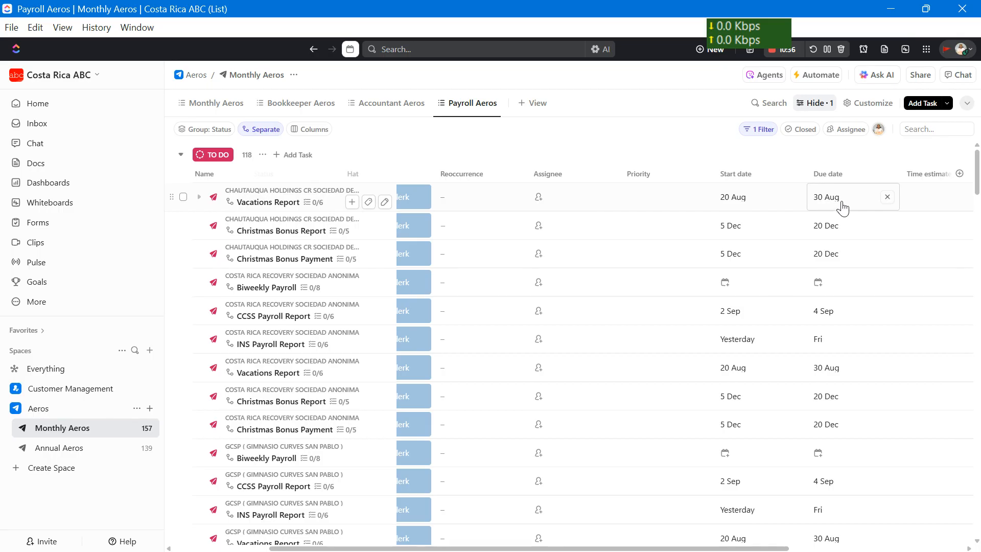
scroll(842, 209, "right", 3)
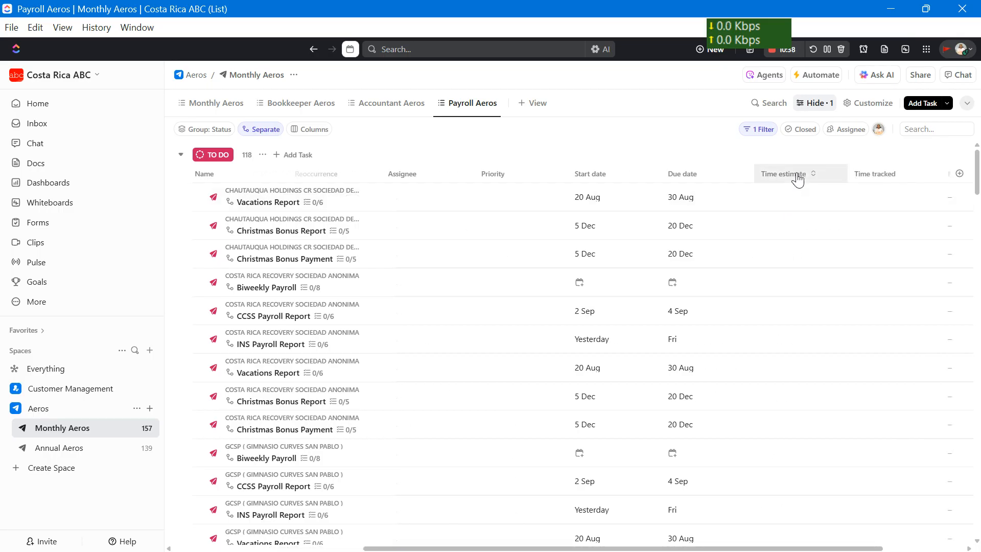
scroll(792, 209, "right", 3)
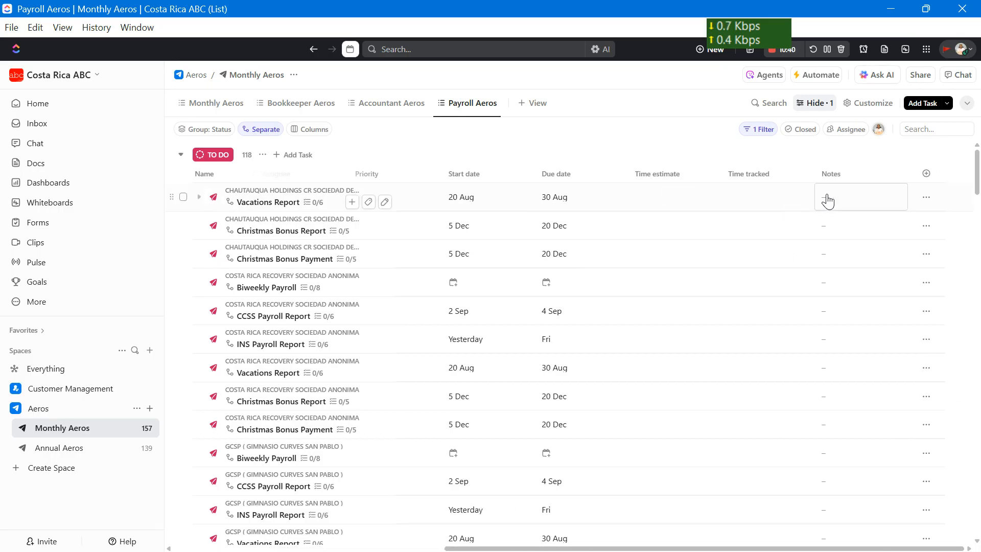
scroll(680, 241, "left", 5)
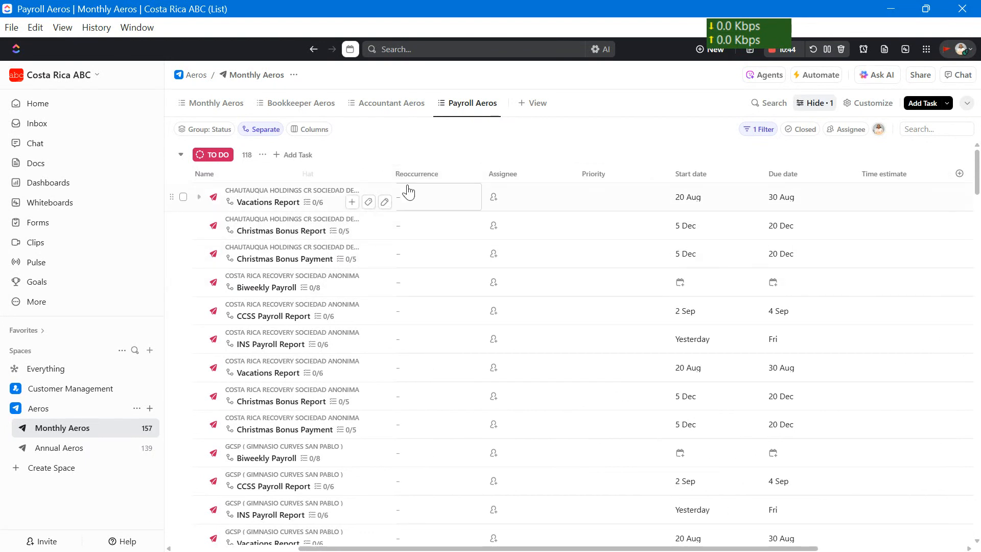
scroll(447, 205, "left", 4)
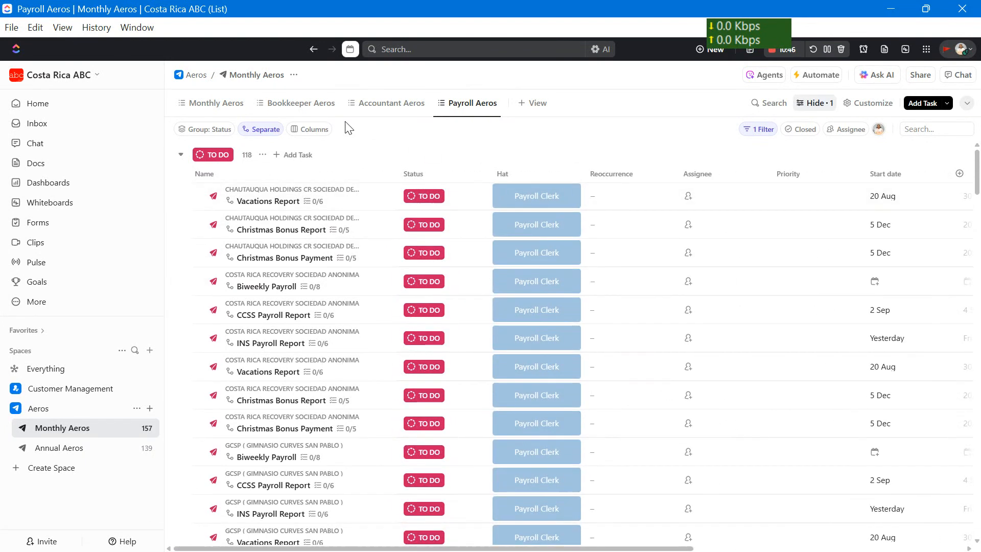
left_click(433, 199)
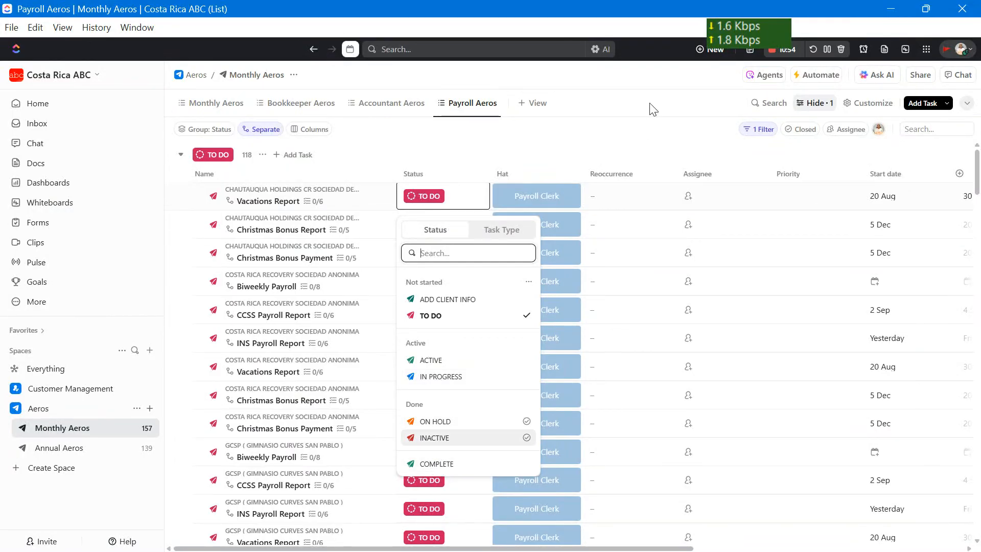
left_click(611, 148)
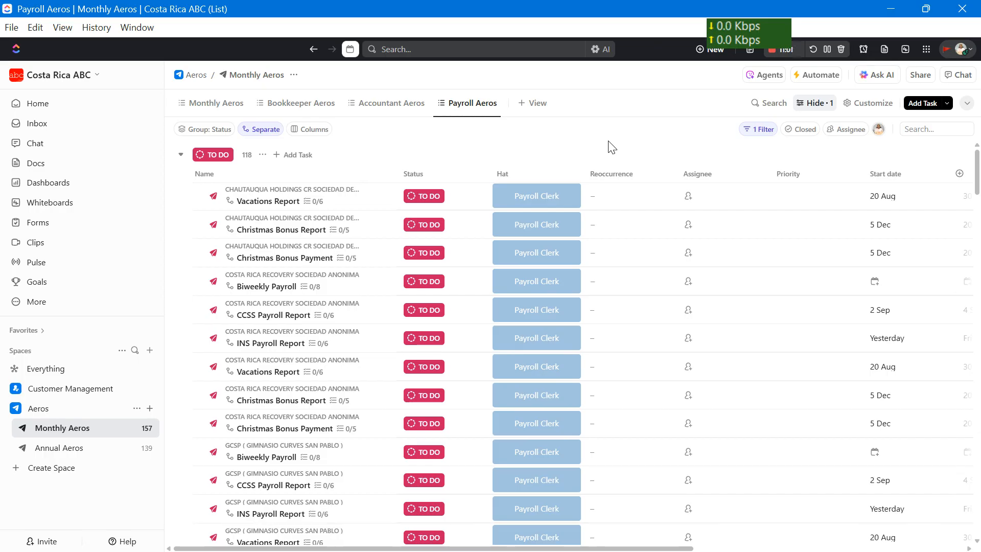
Return to the Monthly Aeros view and expand the first active customer's subtasks.
left_click(212, 107)
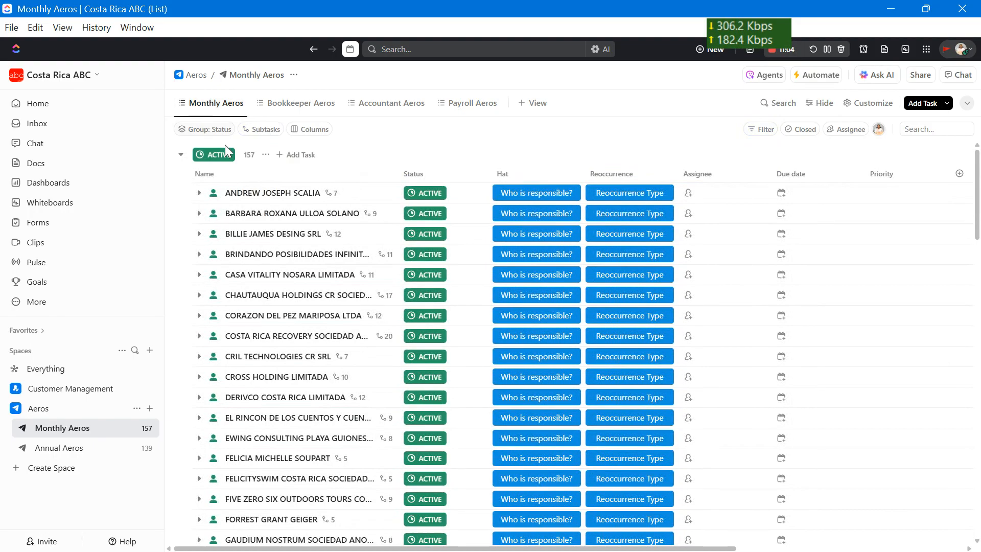
left_click(200, 193)
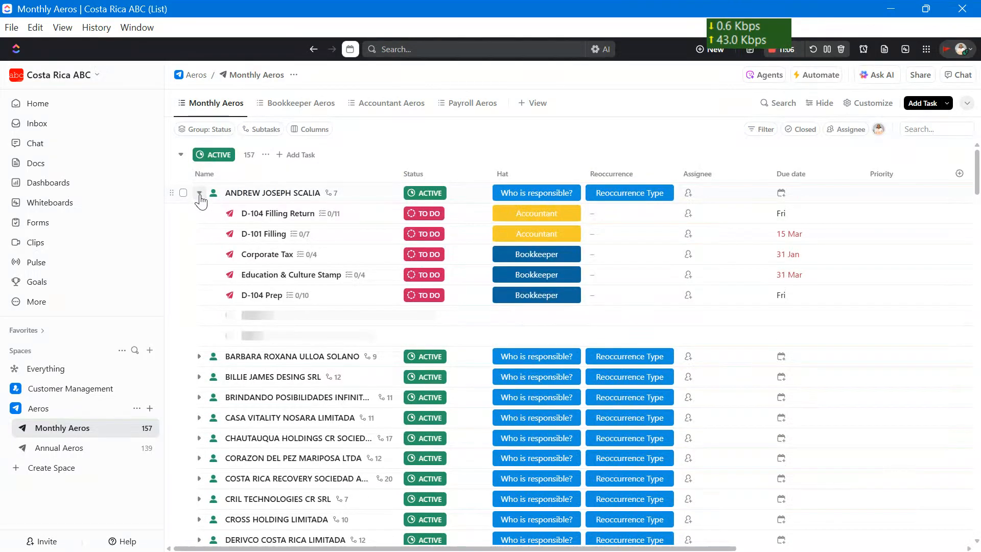